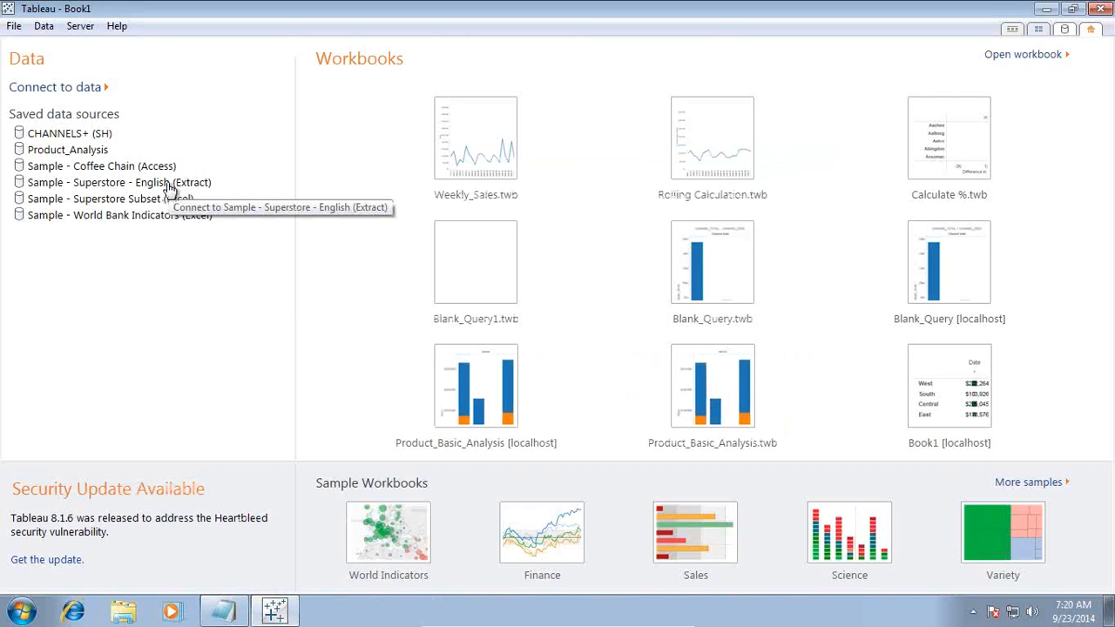
# Step: Connect to the saved data source Sample - Superstore - English (Extract) and place Order Date on Columns
pyautogui.click(168, 185)
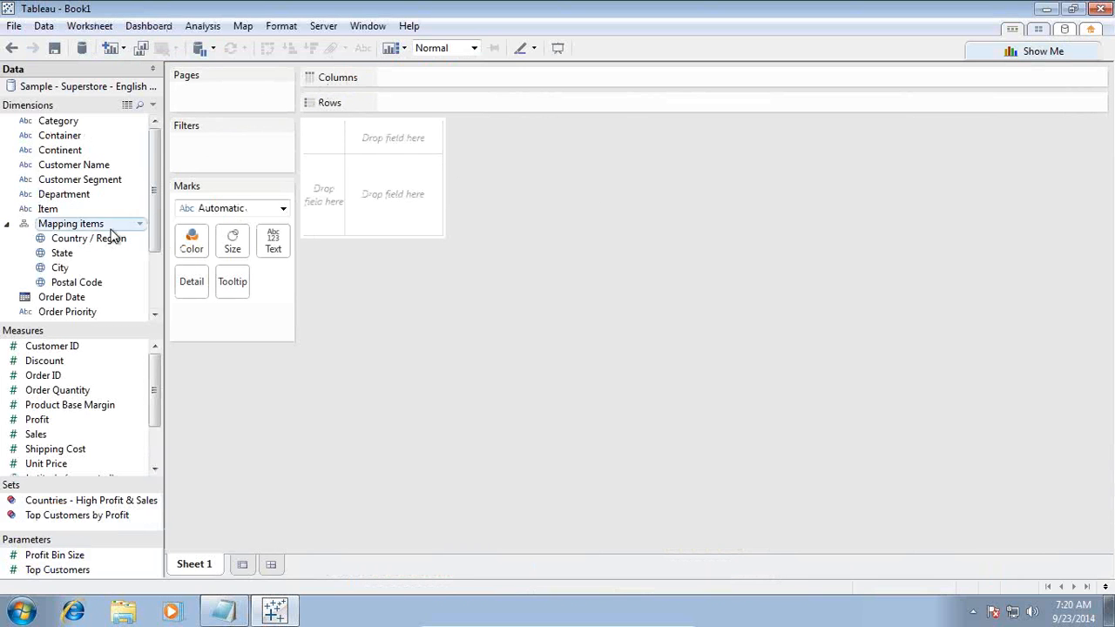
pyautogui.moveTo(155, 200); pyautogui.dragTo(153, 283)
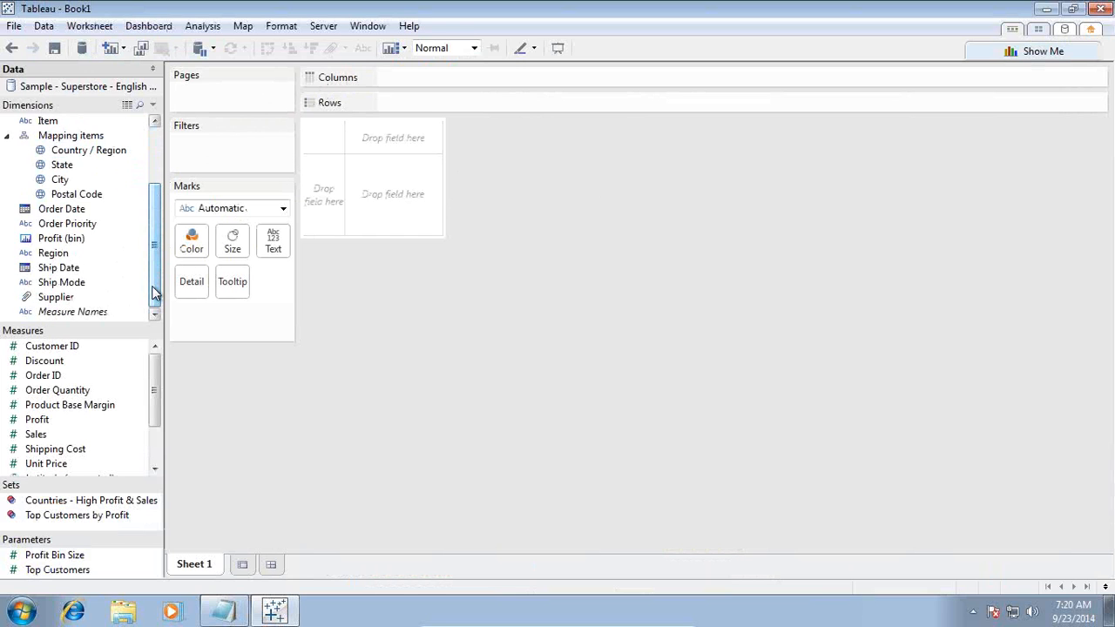
pyautogui.moveTo(76, 212); pyautogui.dragTo(412, 106)
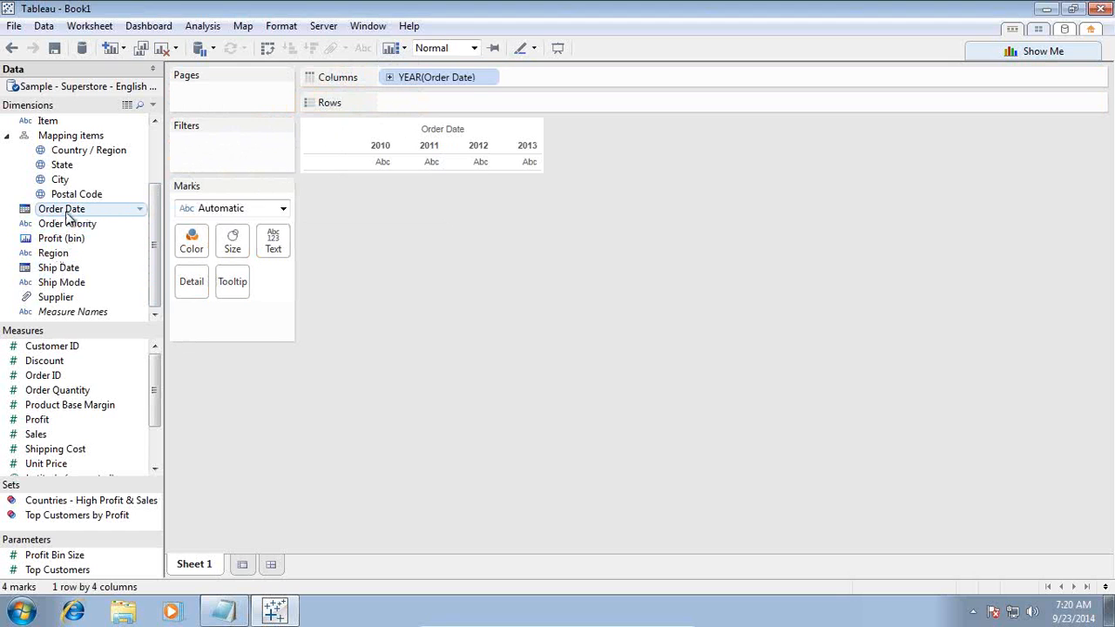
# Step: Filter the sheet by years of Order Date, keeping only 2012
pyautogui.moveTo(68, 216); pyautogui.dragTo(225, 147)
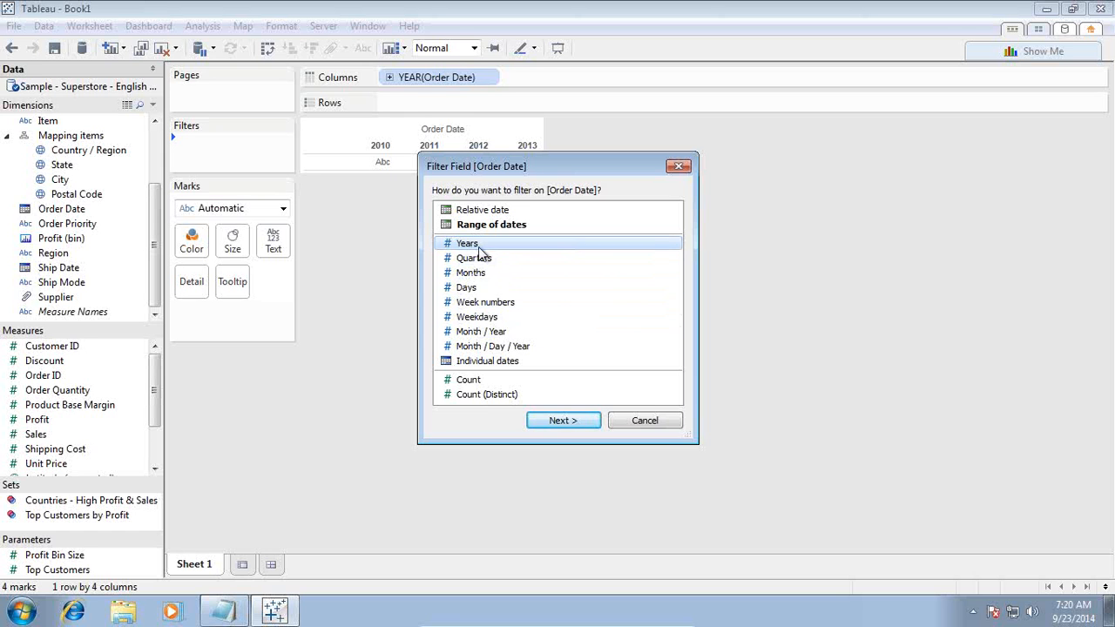
pyautogui.click(563, 421)
pyautogui.click(405, 197)
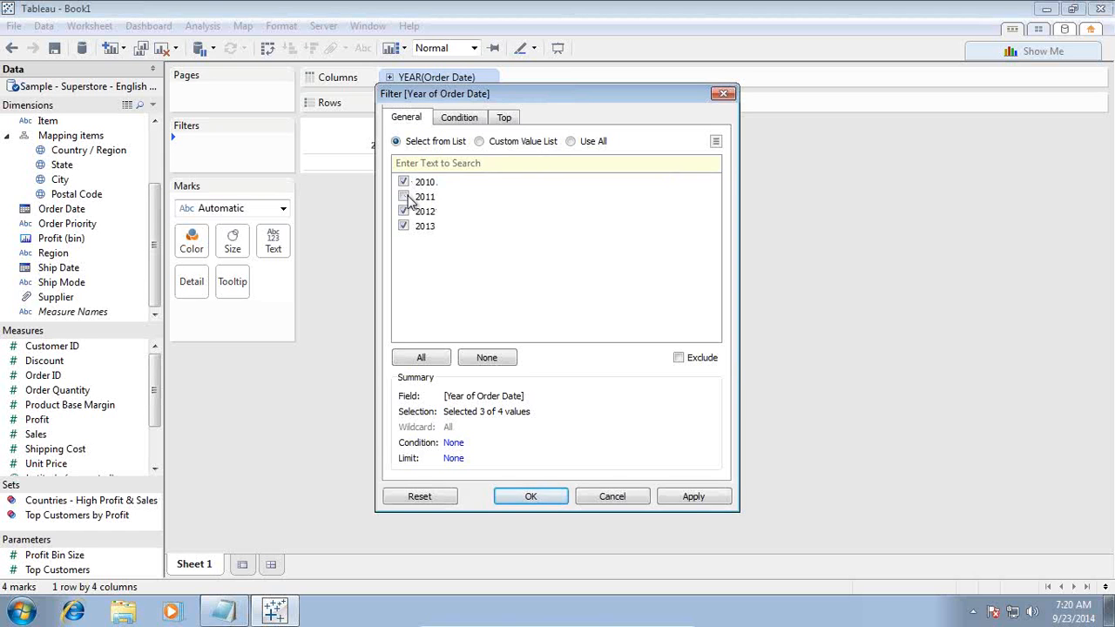
pyautogui.click(403, 225)
pyautogui.click(526, 494)
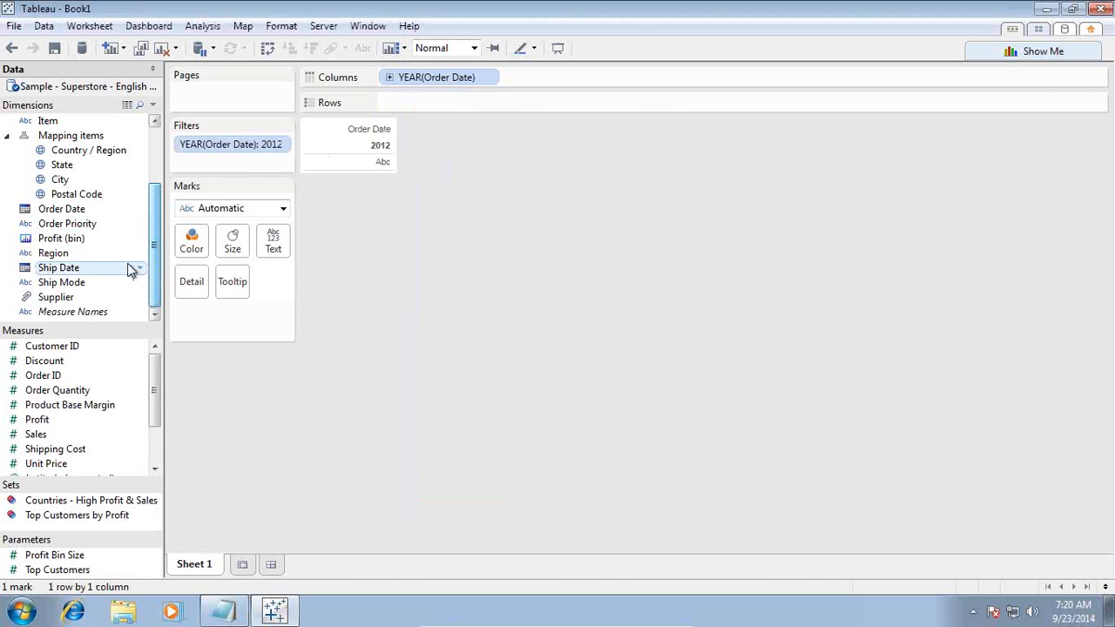
# Step: Add Sales to Rows and set Order Date on Columns to a custom date with Week numbers detail as a date part
pyautogui.moveTo(54, 429); pyautogui.dragTo(465, 116)
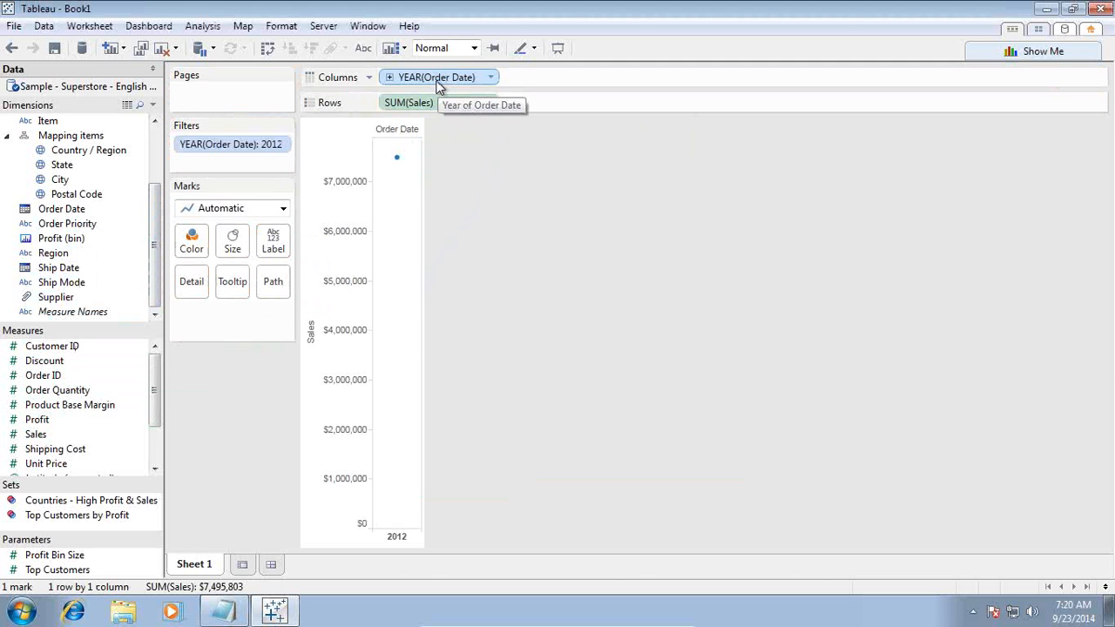
pyautogui.rightClick(437, 79)
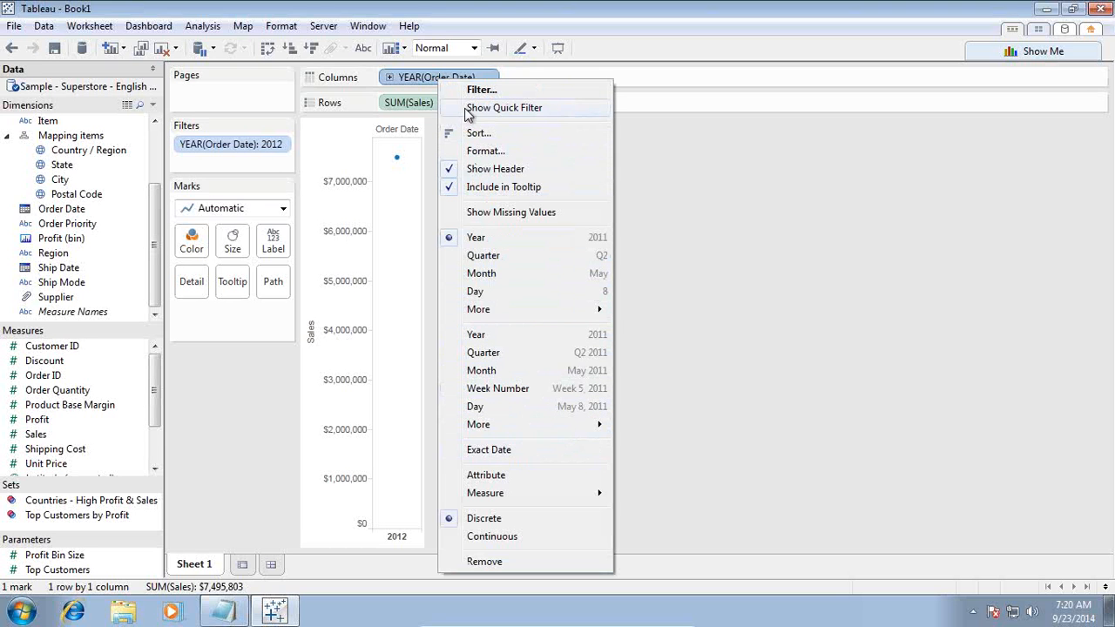
pyautogui.moveTo(553, 425)
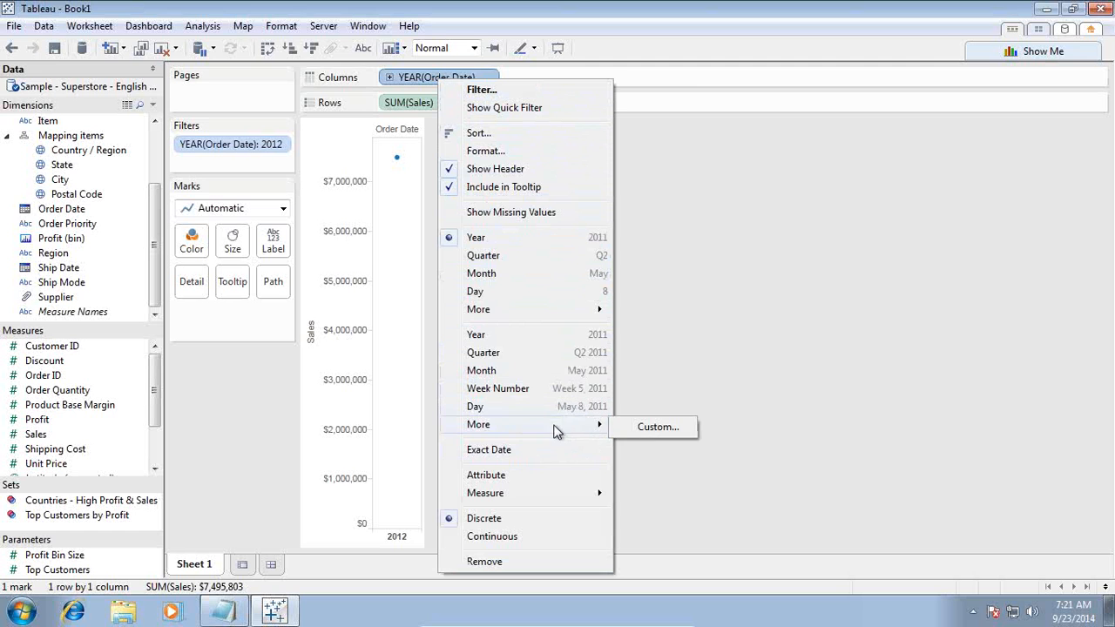
pyautogui.click(653, 432)
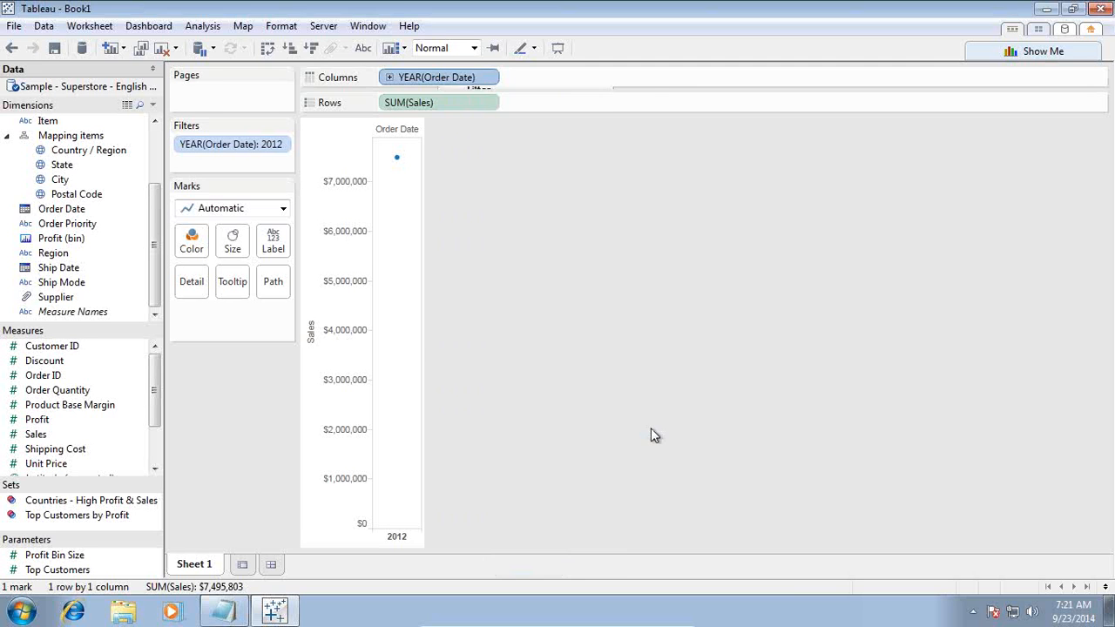
pyautogui.click(523, 286)
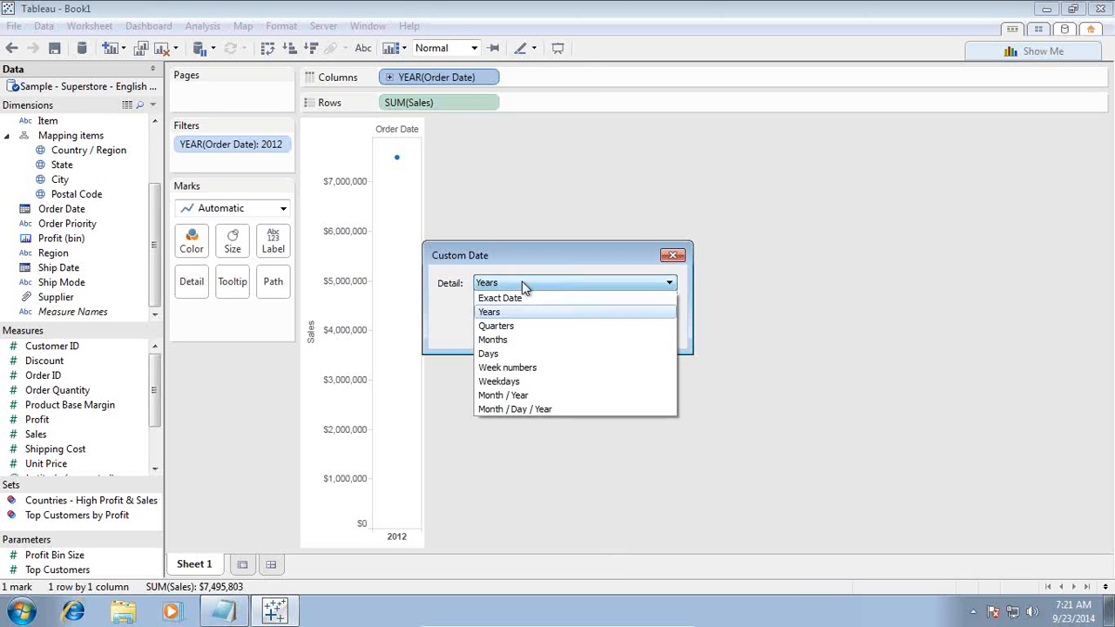
pyautogui.click(520, 368)
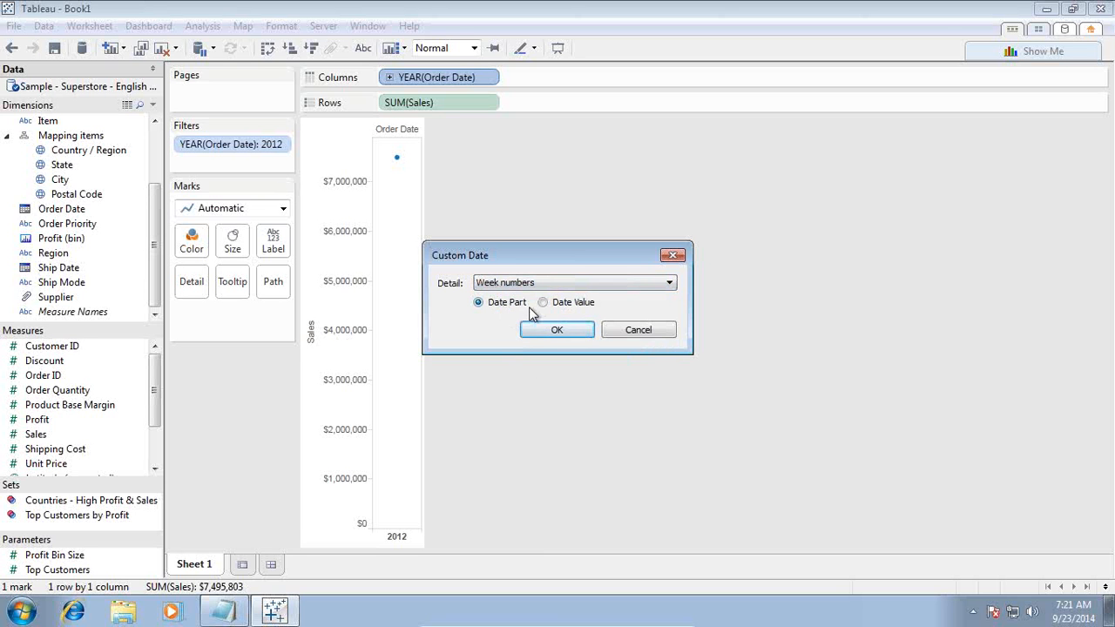
pyautogui.click(547, 331)
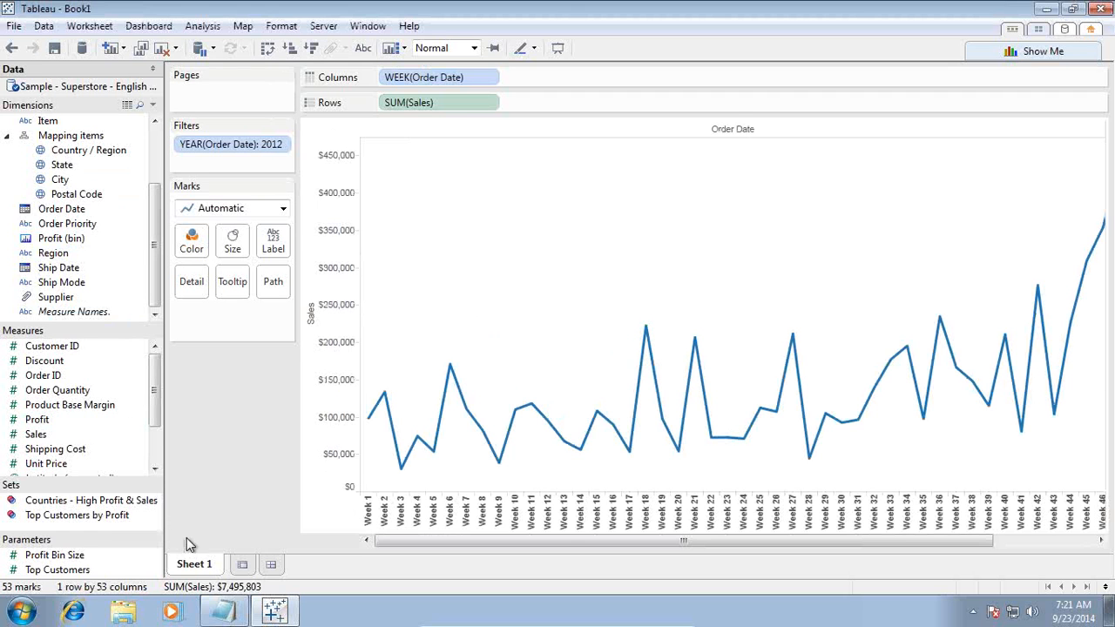
# Step: Rename Sheet 1 as Weekly_Sales
pyautogui.doubleClick(197, 564)
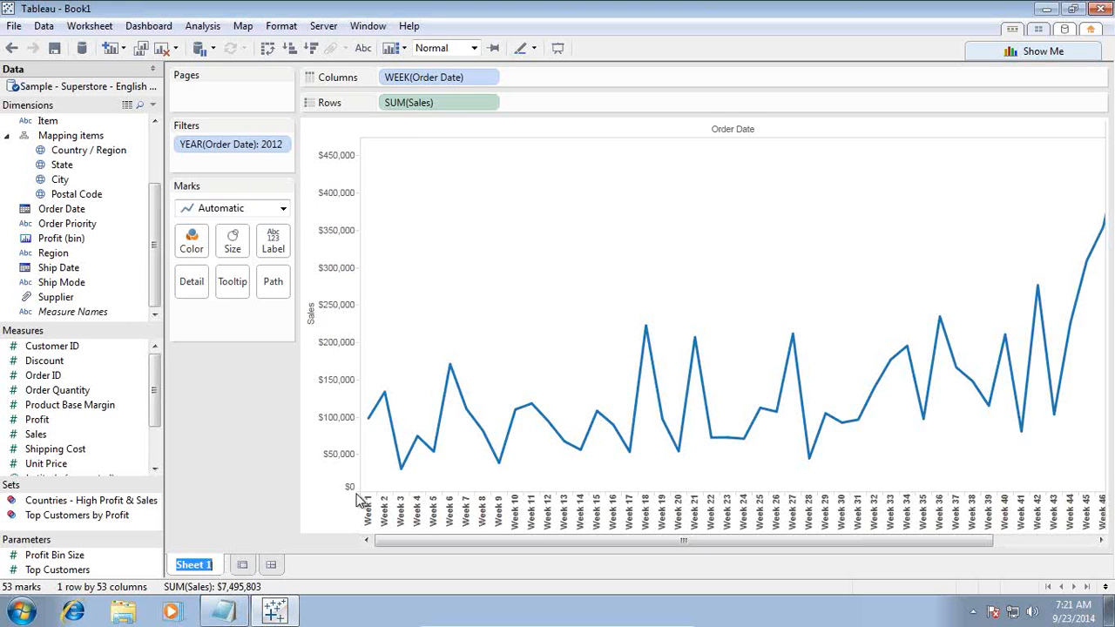
pyautogui.write('Weekly')
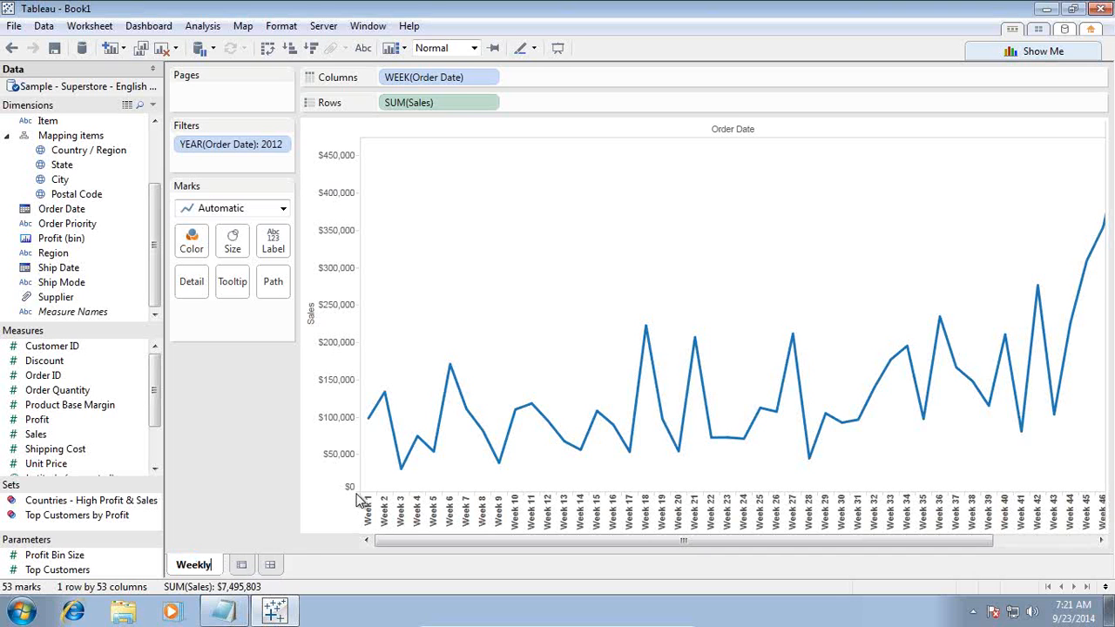
pyautogui.write('_Sales')
pyautogui.press('Return')
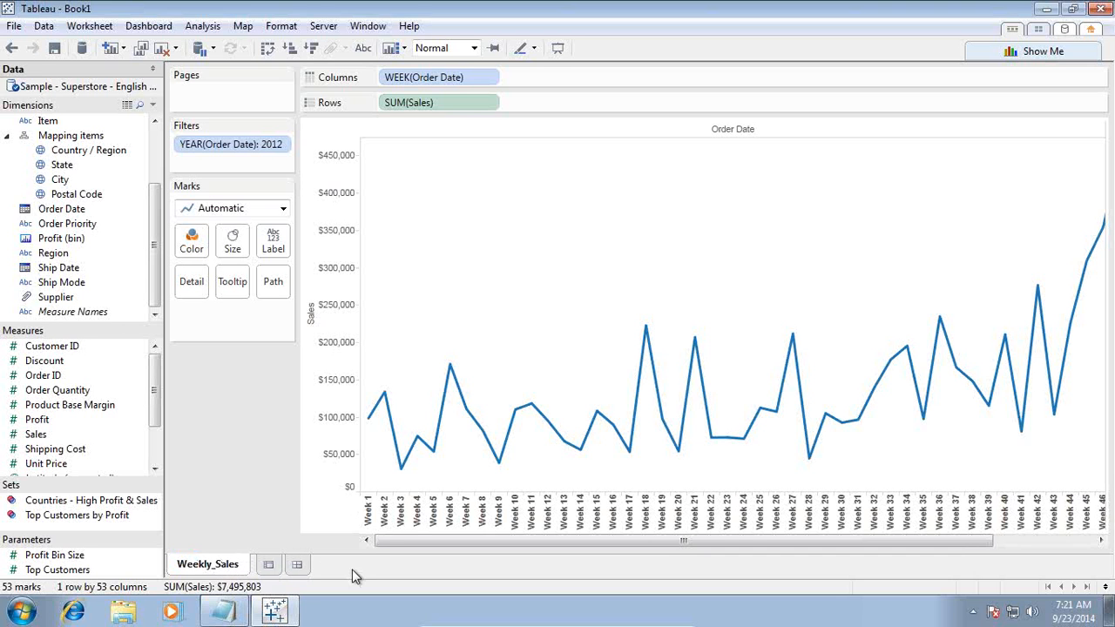
# Step: Duplicate the Weekly_Sales sheet and rename the copy as Weekly_Moving_Sales
pyautogui.rightClick(229, 567)
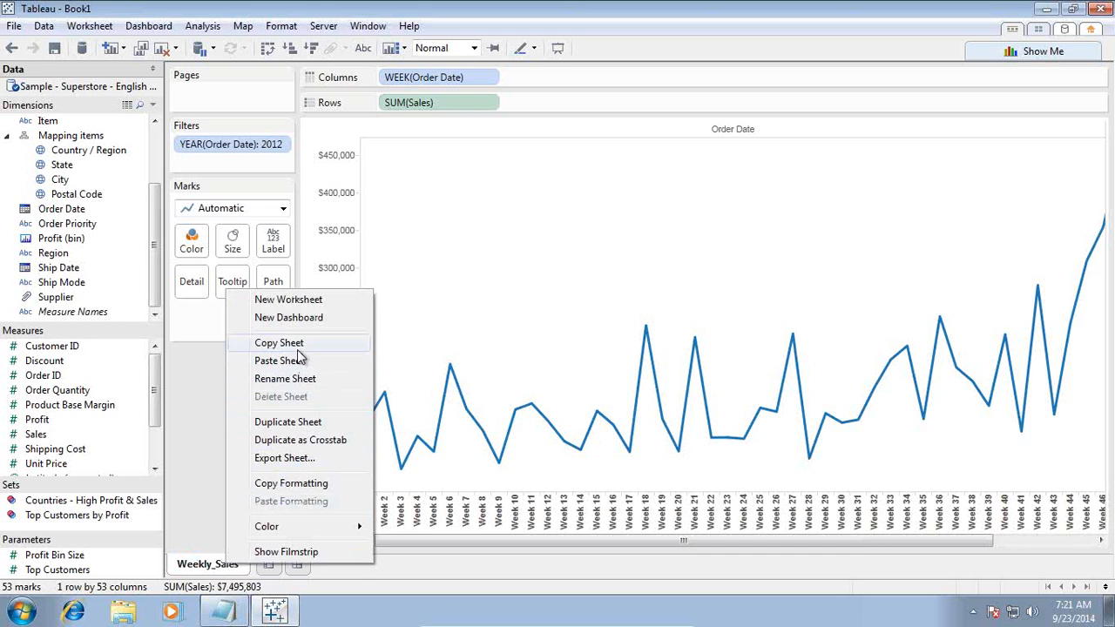
pyautogui.click(286, 421)
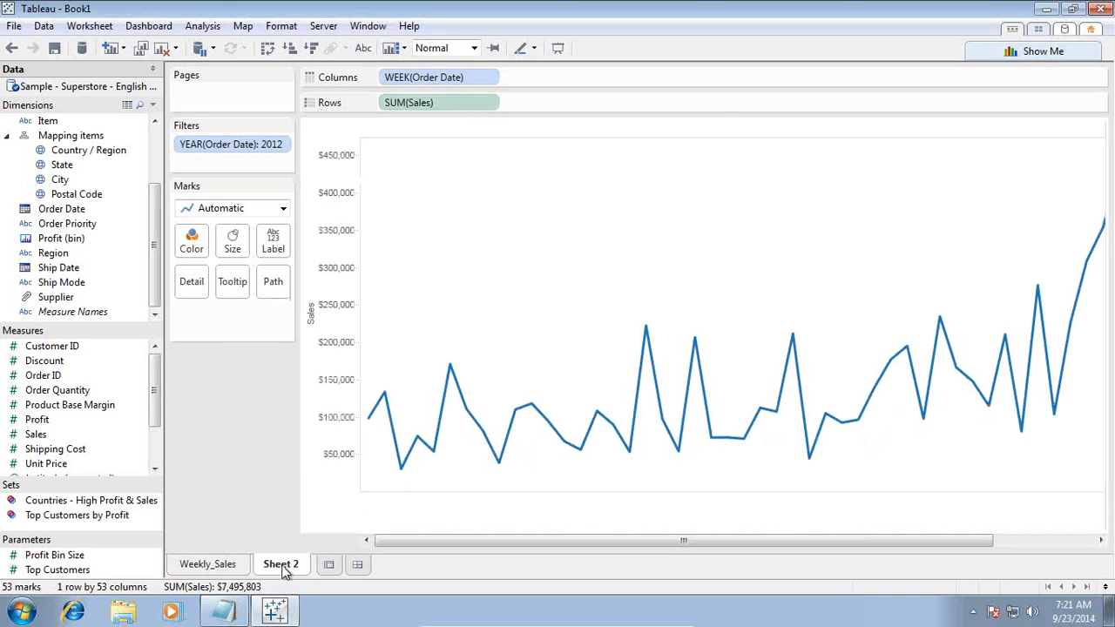
pyautogui.doubleClick(284, 572)
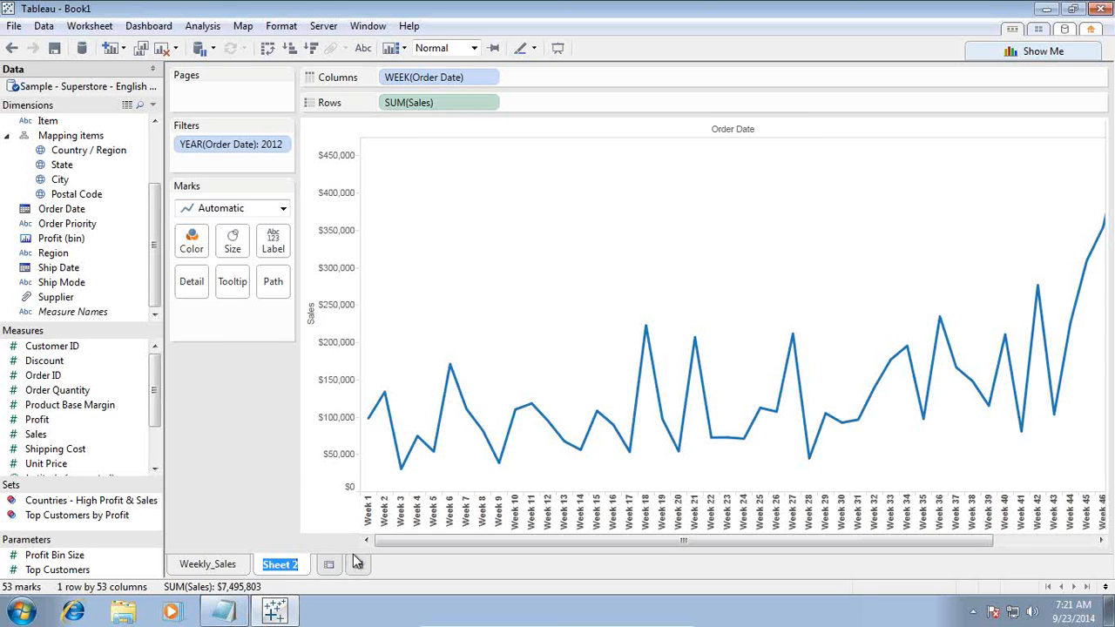
pyautogui.write('Mo')
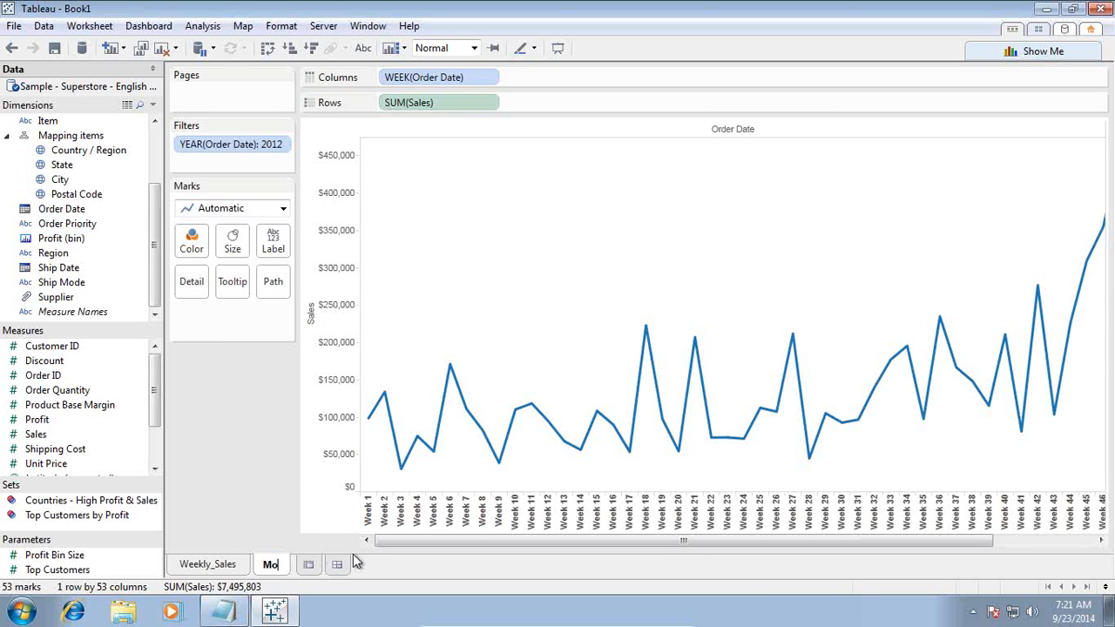
pyautogui.write('vingSales')
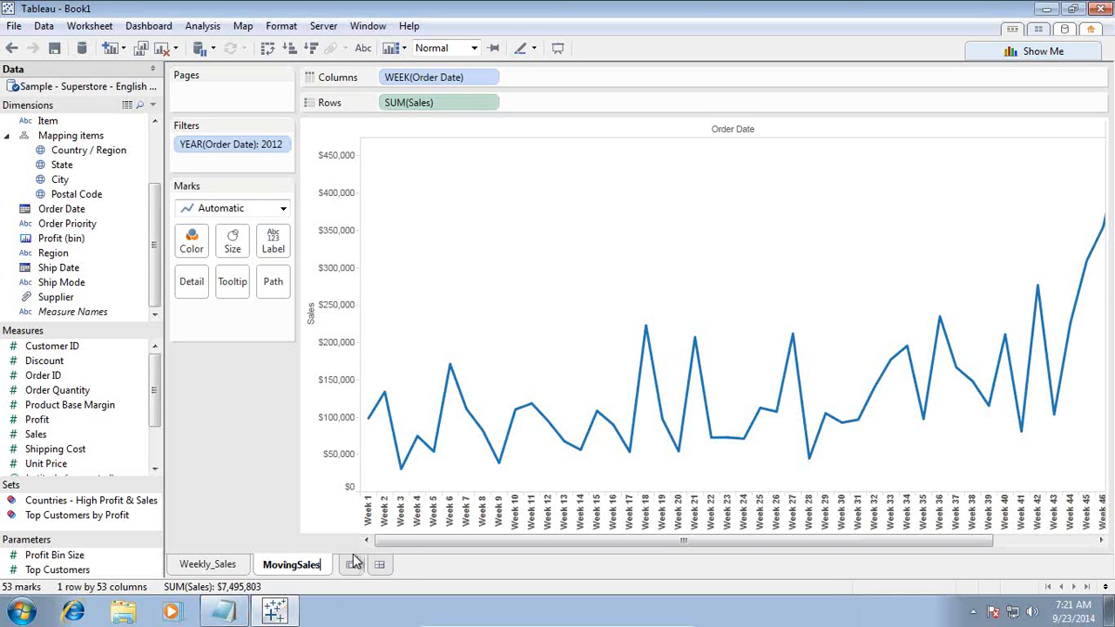
pyautogui.write('_')
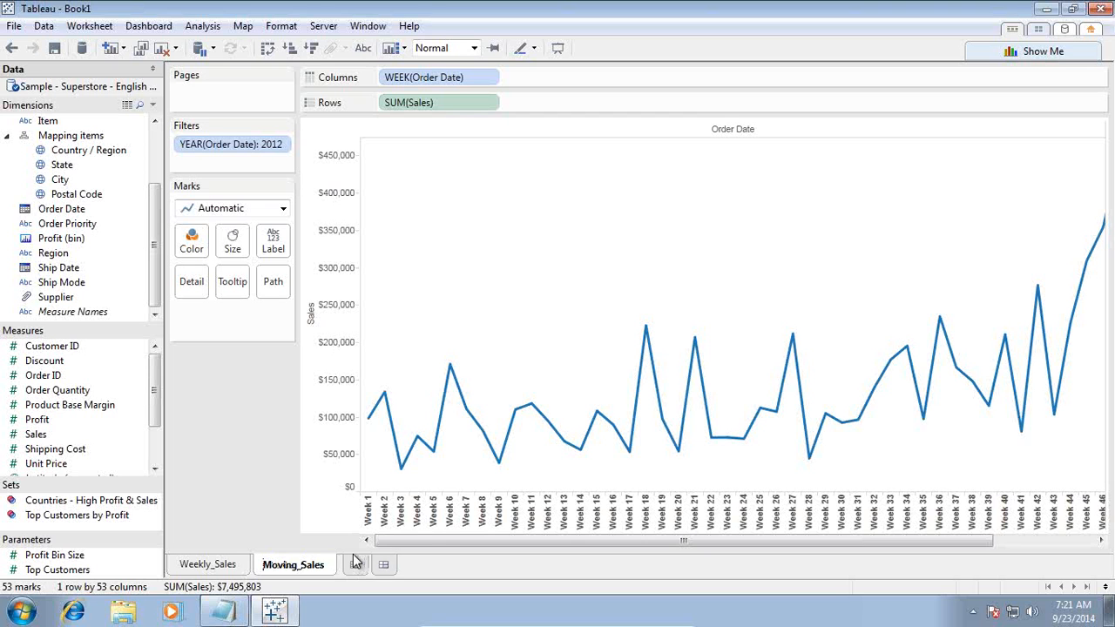
pyautogui.write('Weekly_')
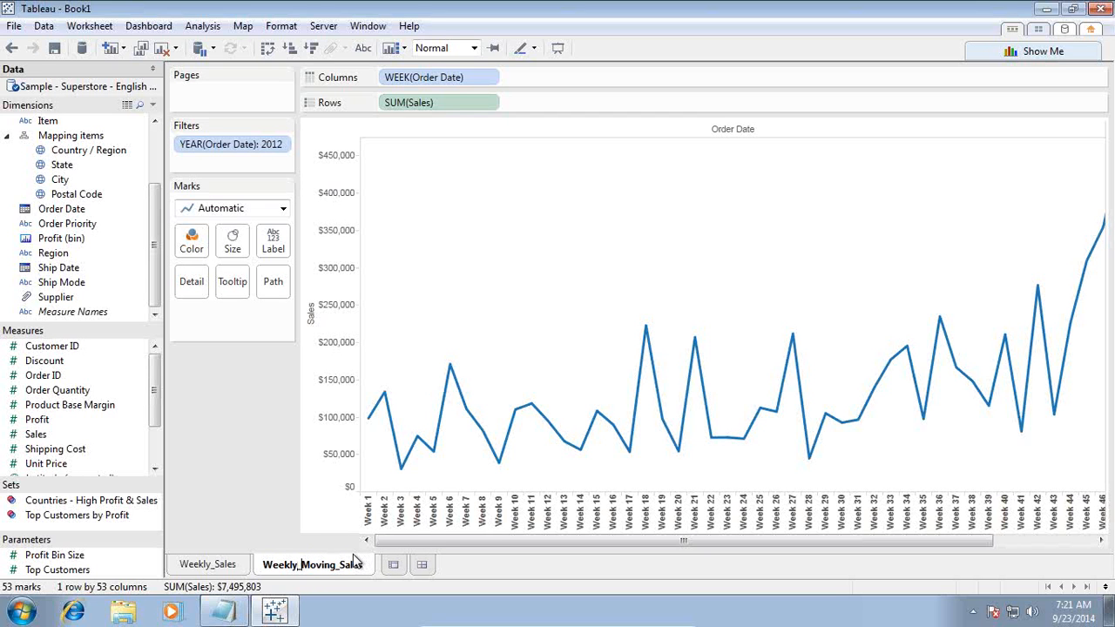
# Step: Add a Moving Calculation table calculation to SUM(Sales) on Rows, summarizing values using Average
pyautogui.rightClick(445, 105)
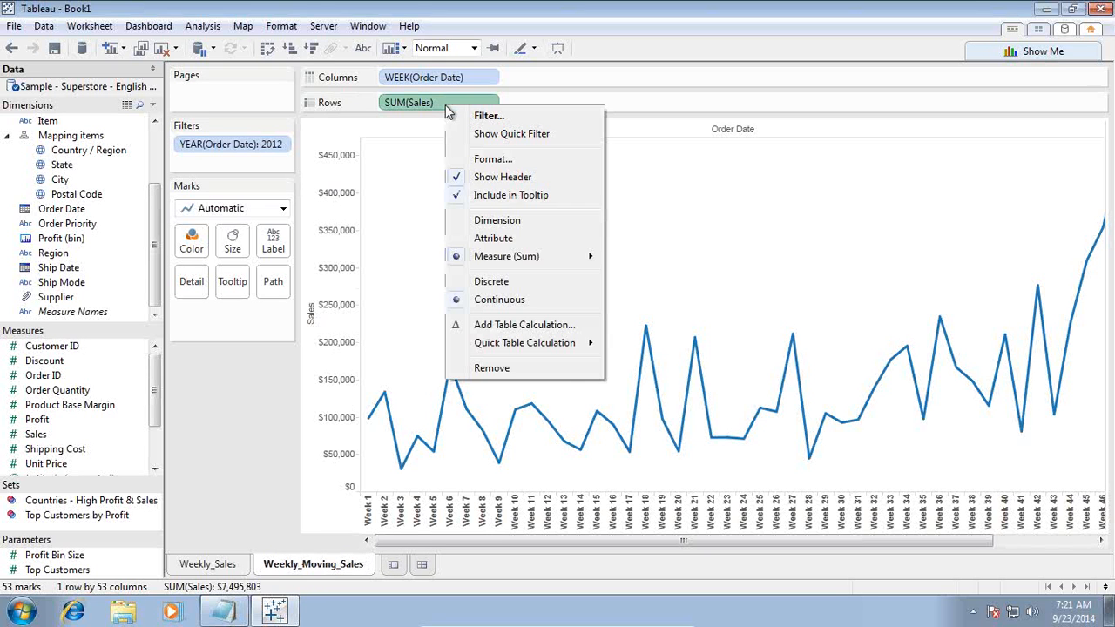
pyautogui.click(527, 328)
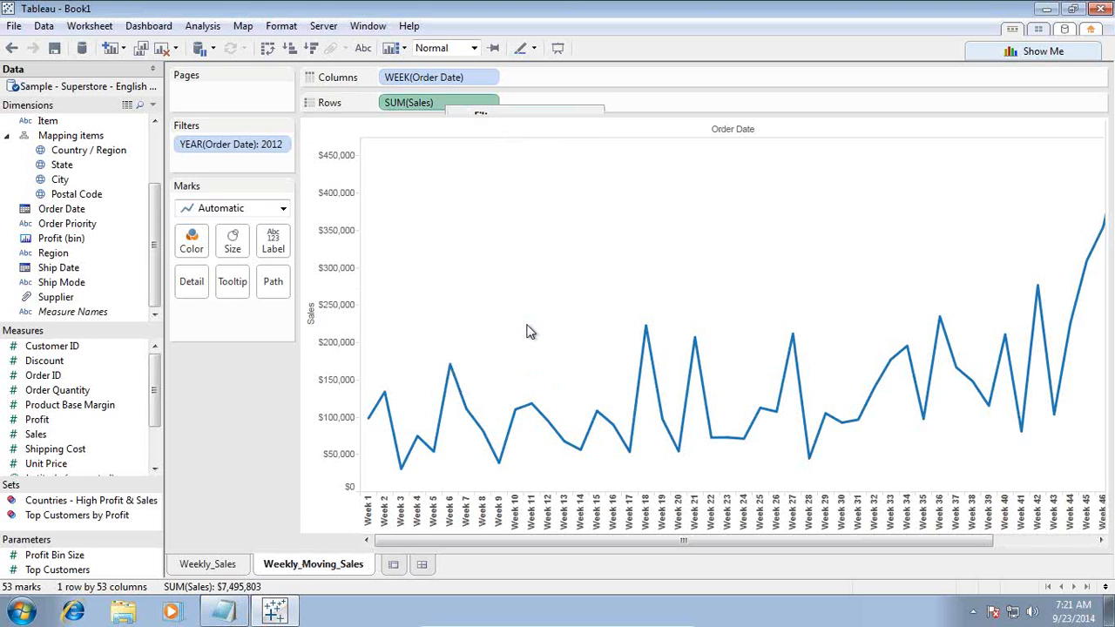
pyautogui.click(511, 231)
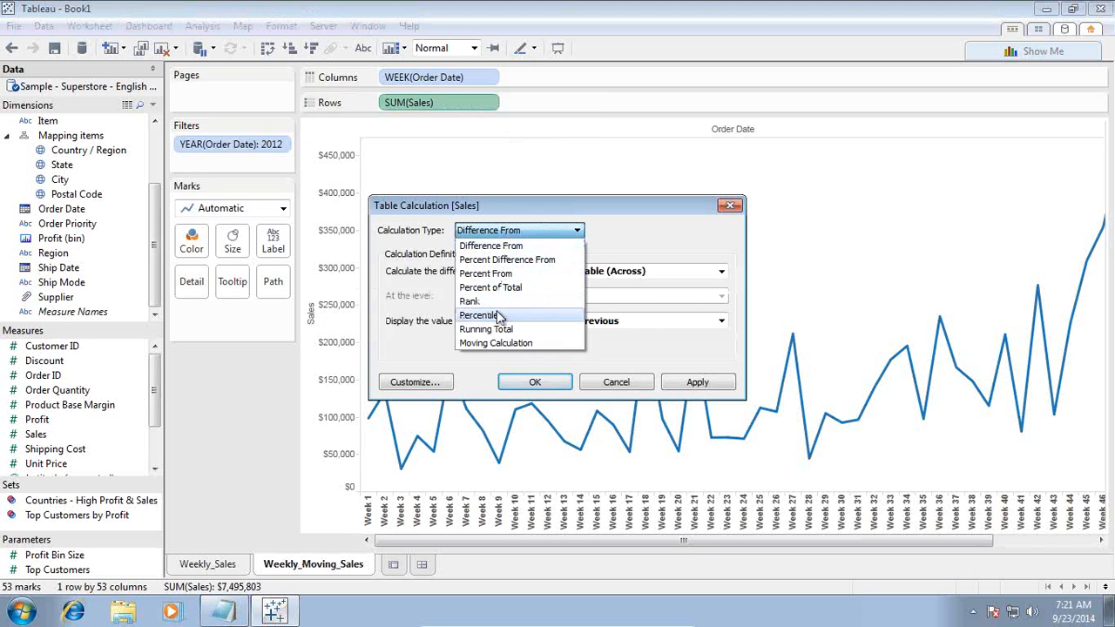
pyautogui.click(496, 343)
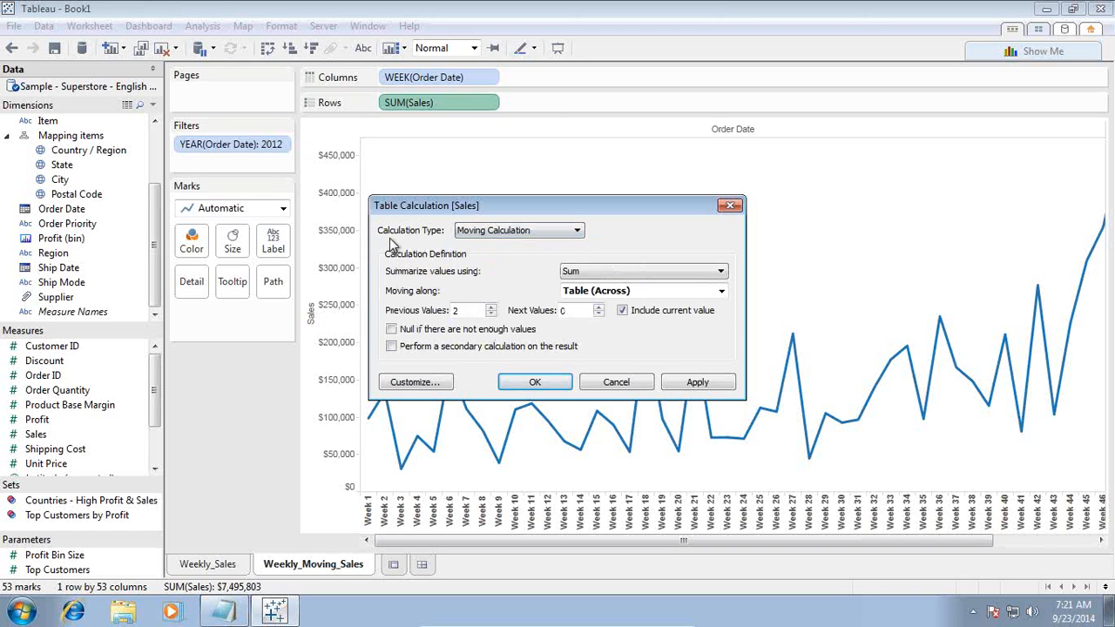
pyautogui.click(599, 271)
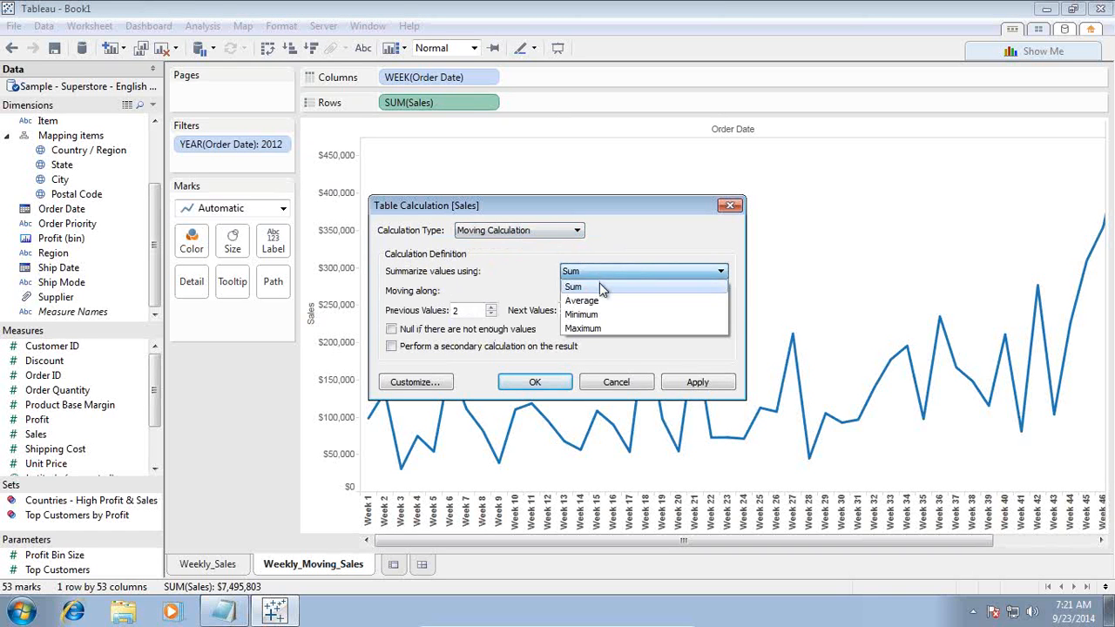
pyautogui.click(597, 301)
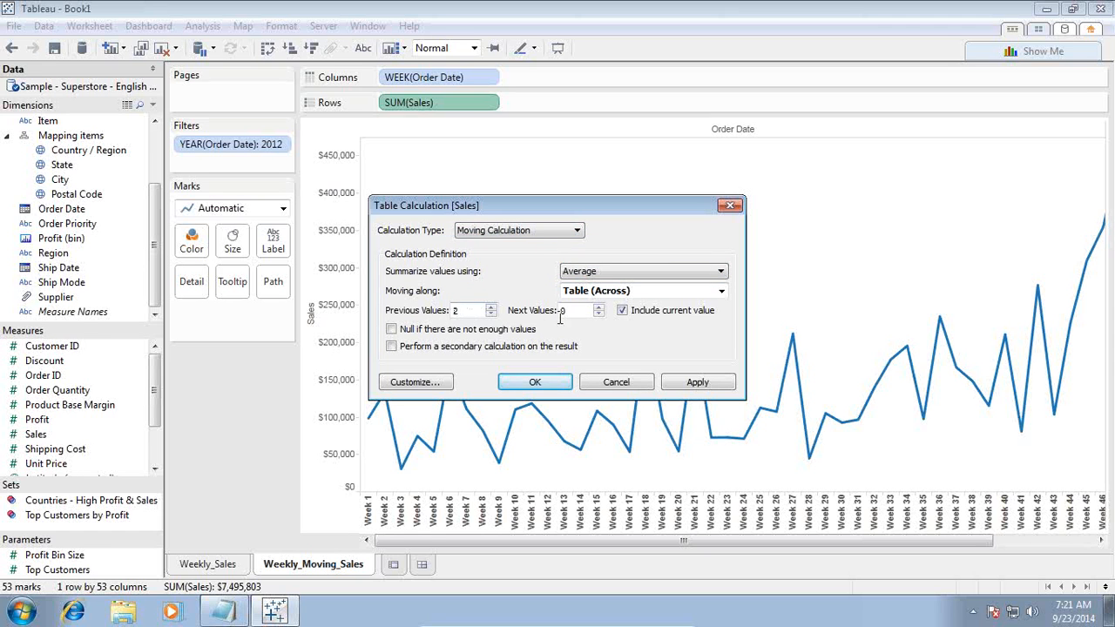
pyautogui.click(525, 380)
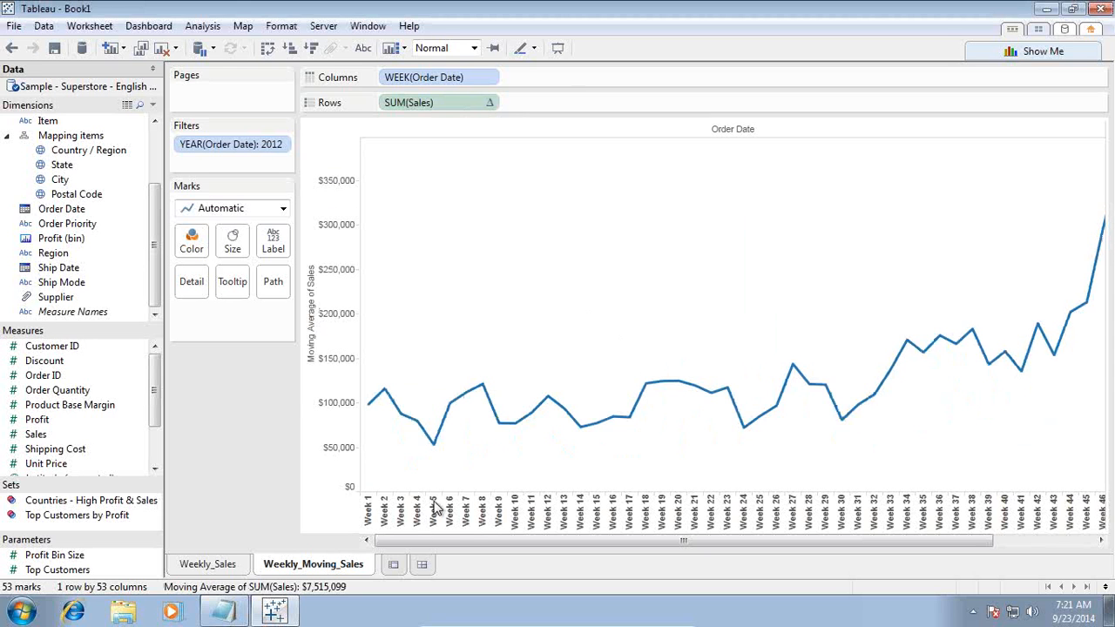
pyautogui.moveTo(598, 542); pyautogui.dragTo(768, 545)
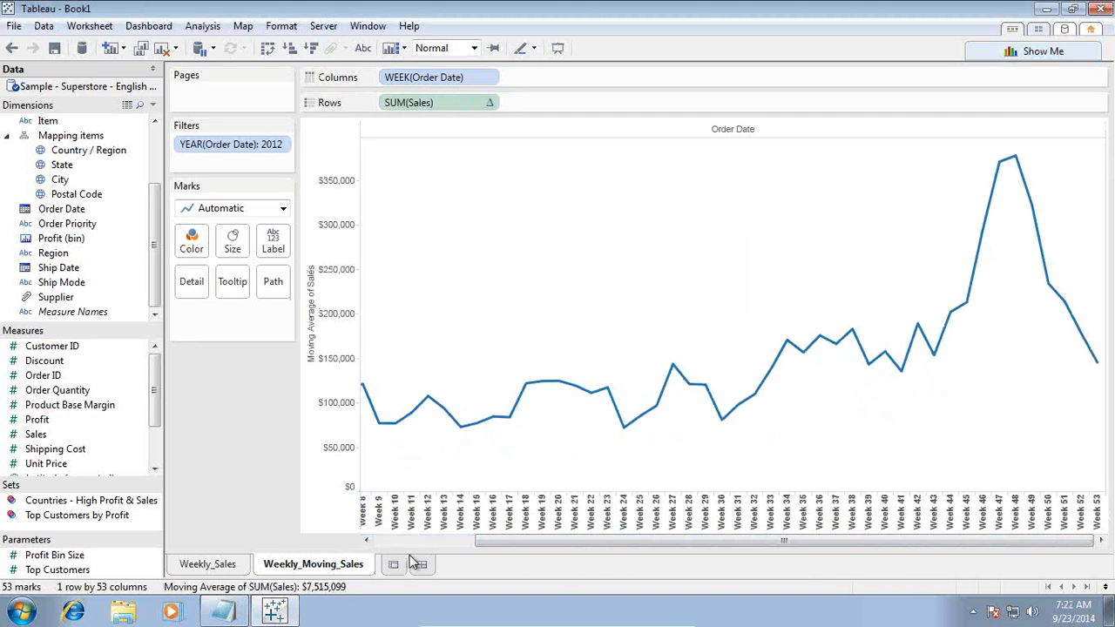
# Step: Duplicate the Weekly_Moving_Sales sheet and rename the copy as Daily_Moving_Sales
pyautogui.rightClick(352, 564)
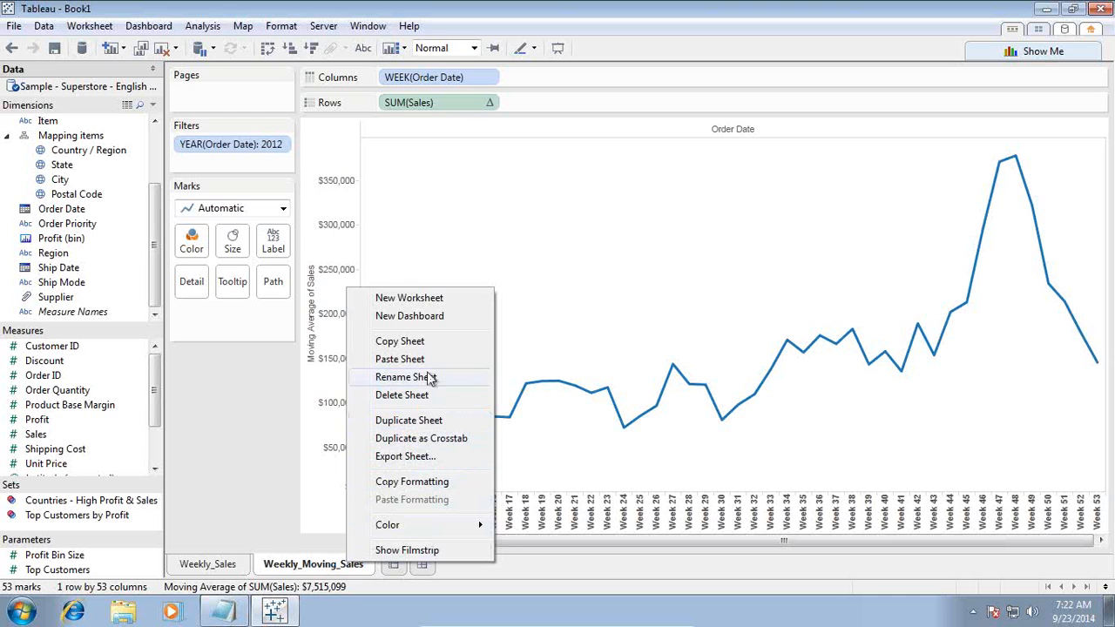
pyautogui.click(420, 421)
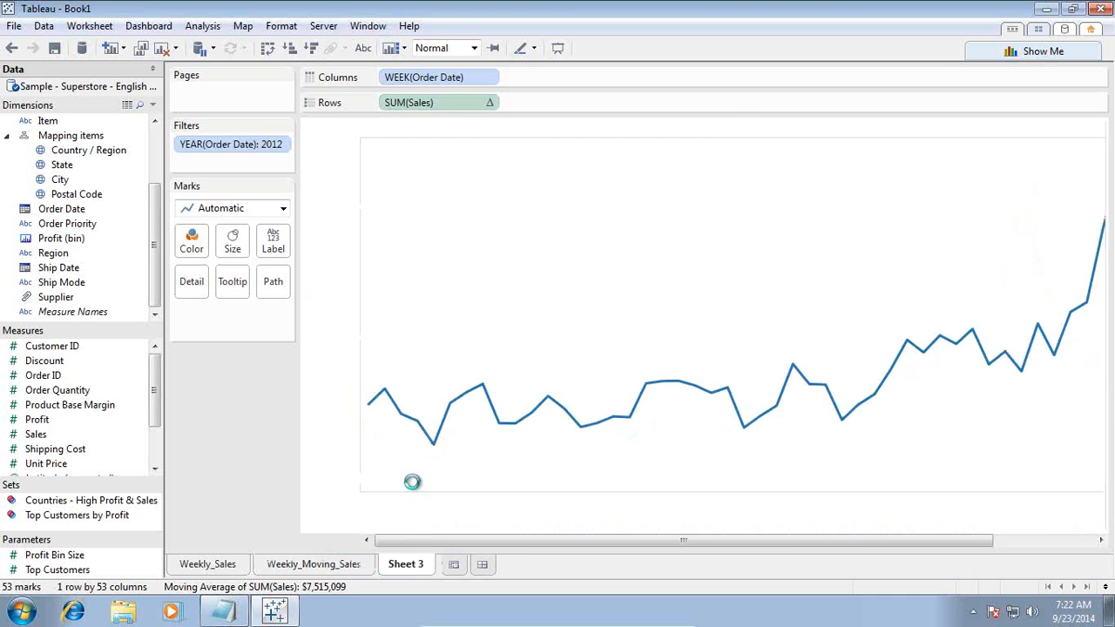
pyautogui.doubleClick(403, 564)
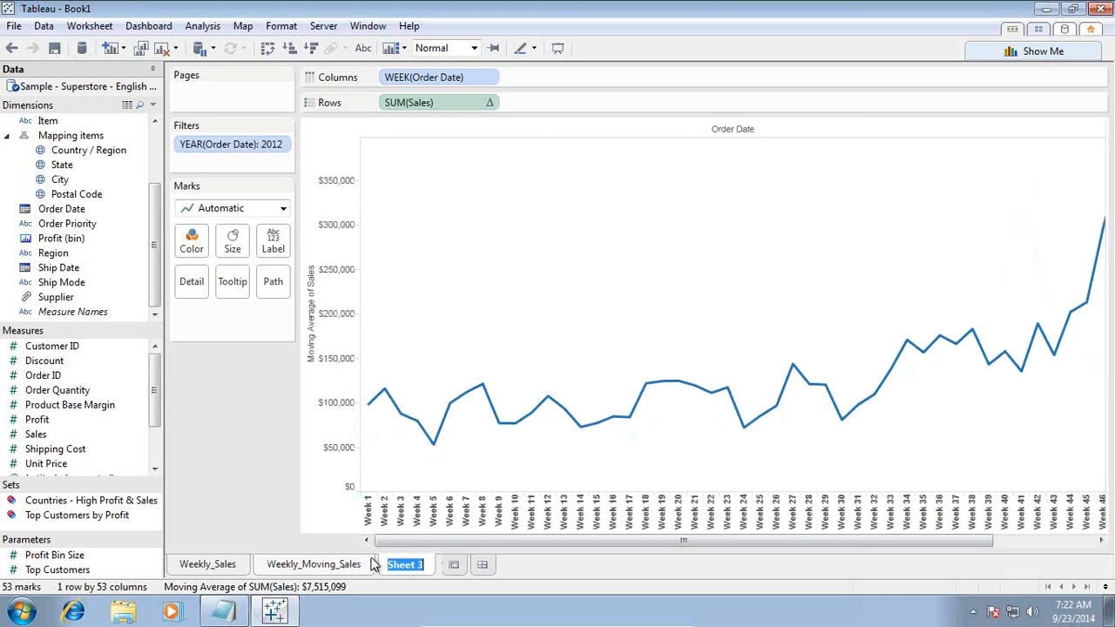
pyautogui.write('Da')
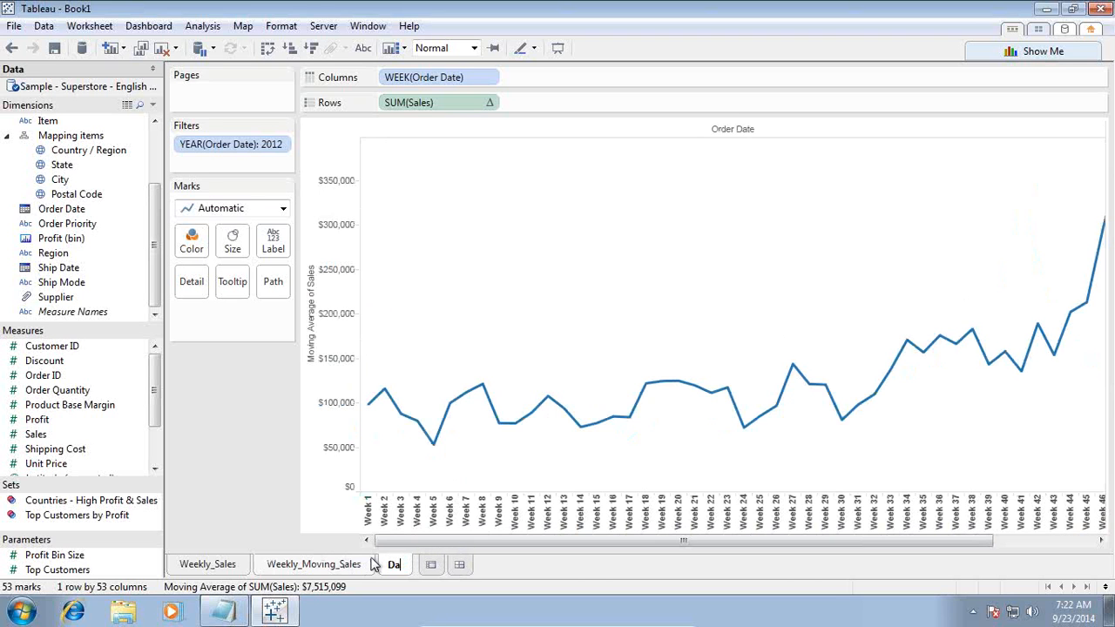
pyautogui.write('ily_')
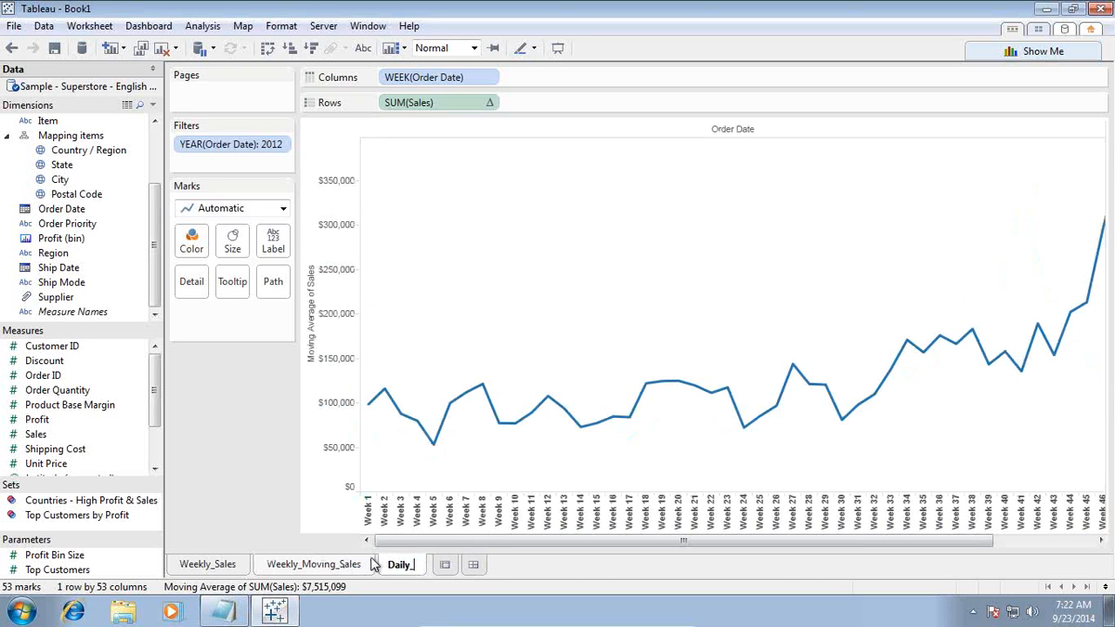
pyautogui.write('Moving_Sales')
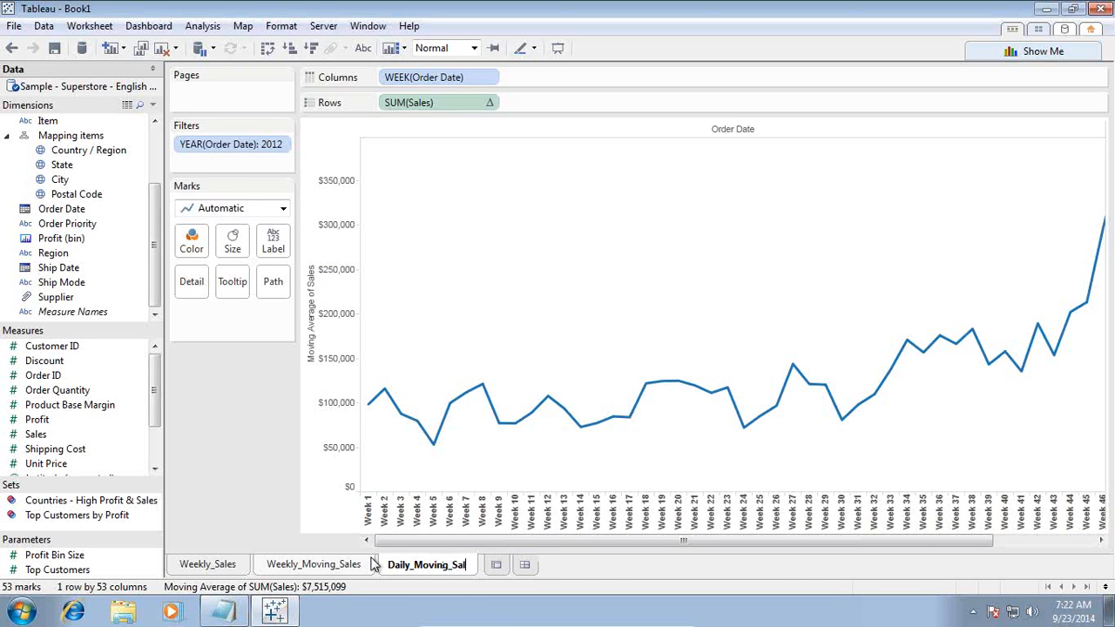
pyautogui.click(580, 65)
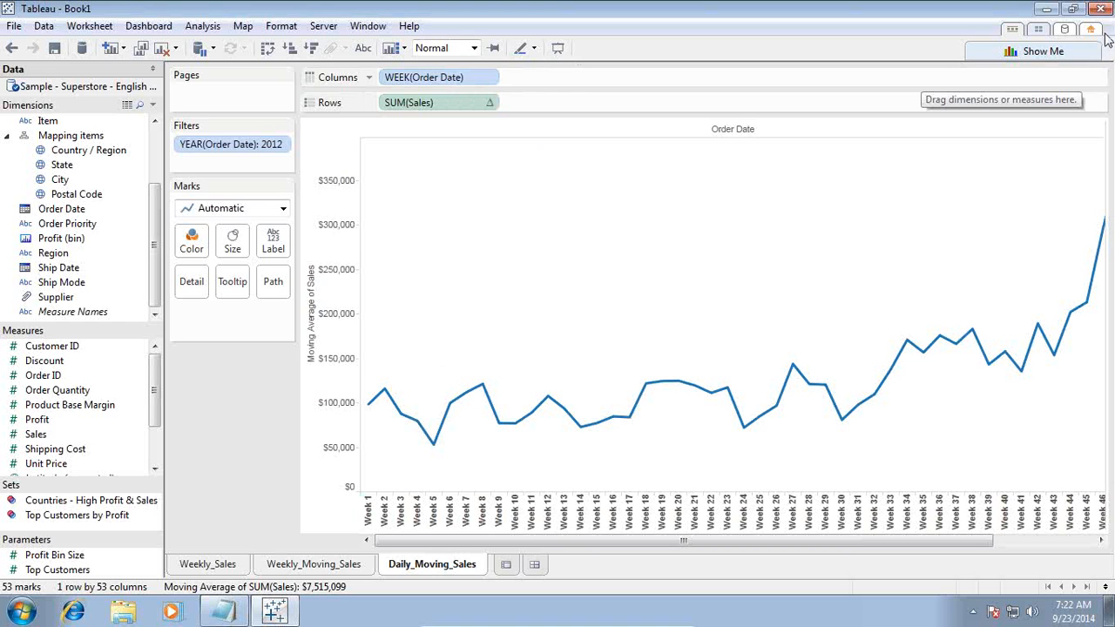
# Step: Create a calculated field named Daily_Moving_Avg_Sales with the formula DATETRUNC('week',[Order Date])
pyautogui.click(205, 27)
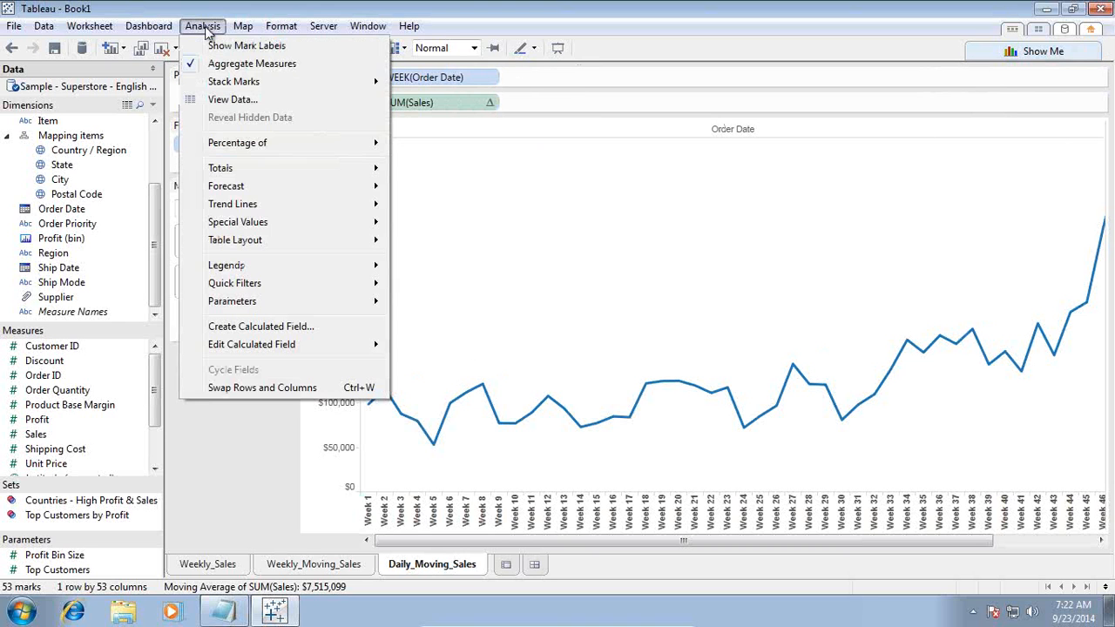
pyautogui.click(258, 327)
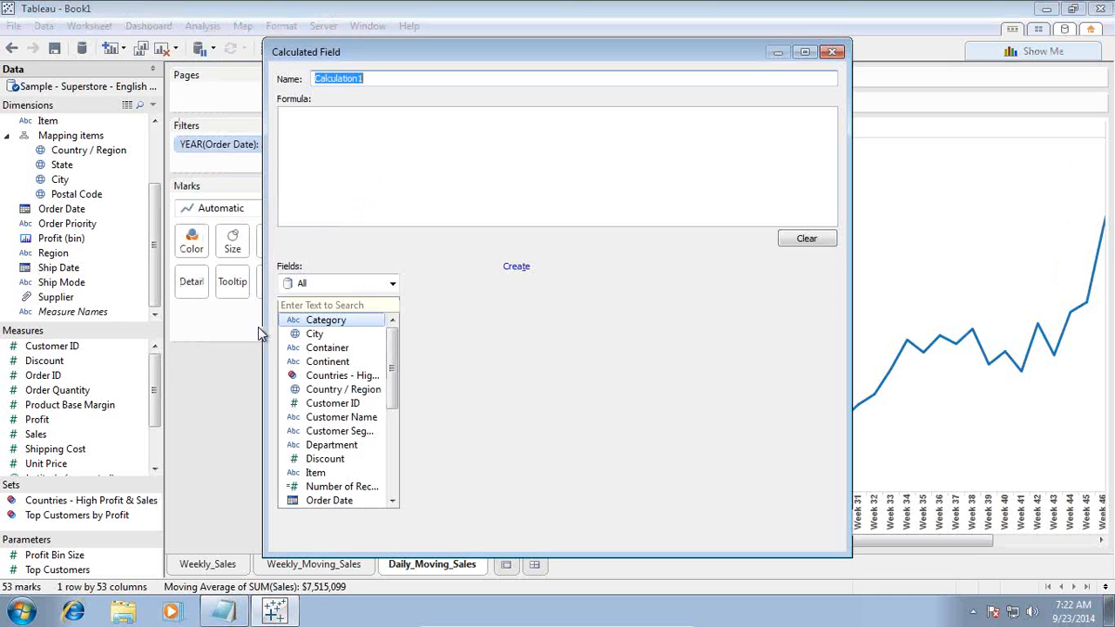
pyautogui.write('Daily_Moving_Avg_Sales')
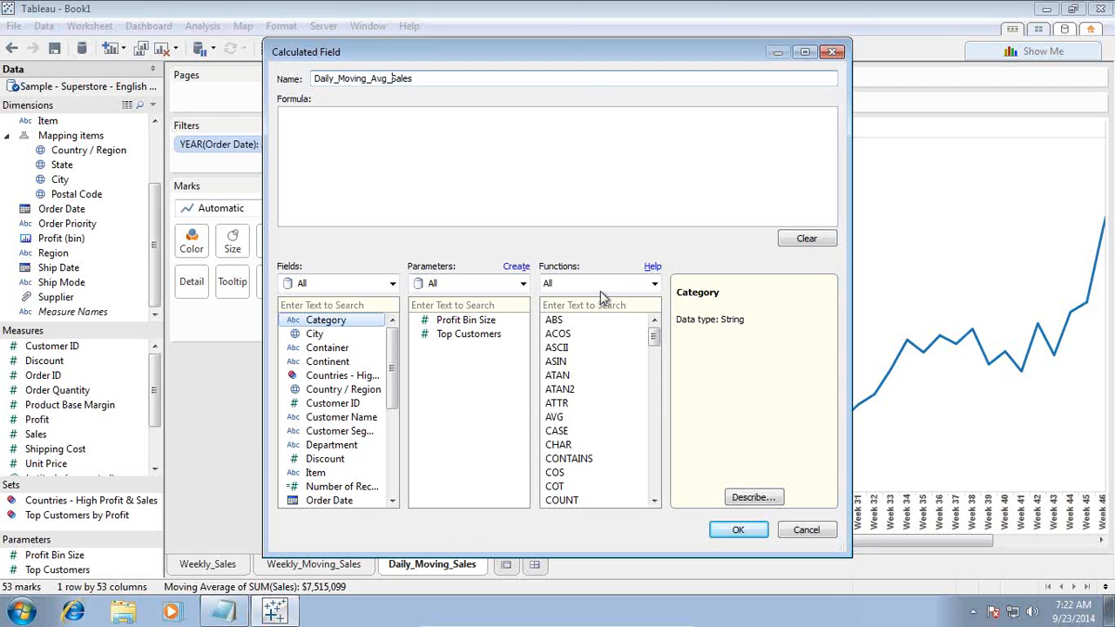
pyautogui.click(601, 285)
pyautogui.click(589, 345)
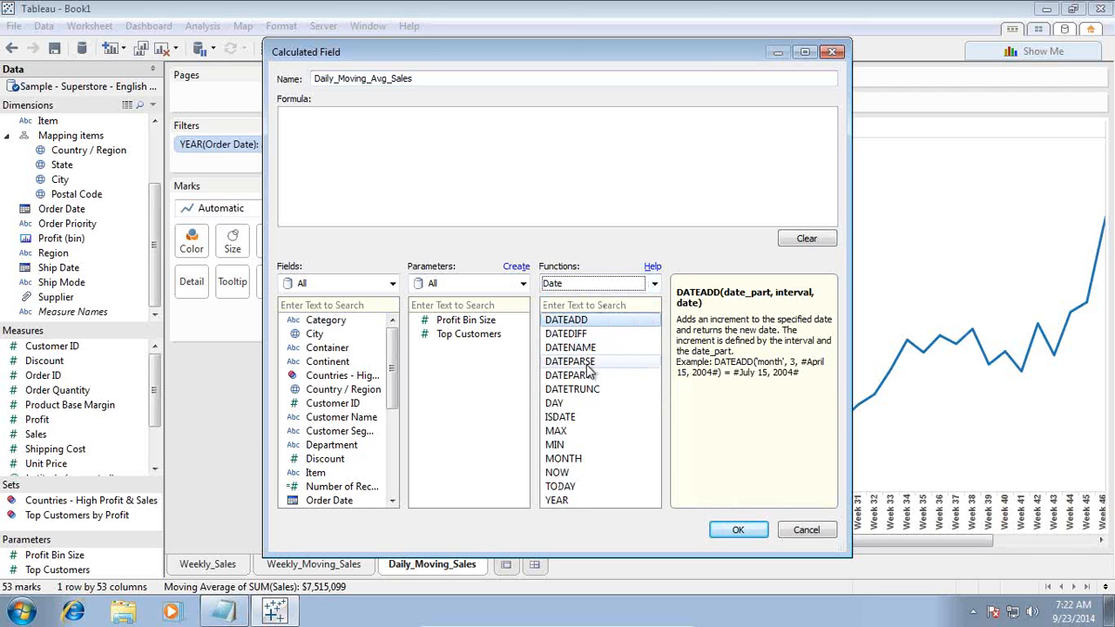
pyautogui.click(585, 392)
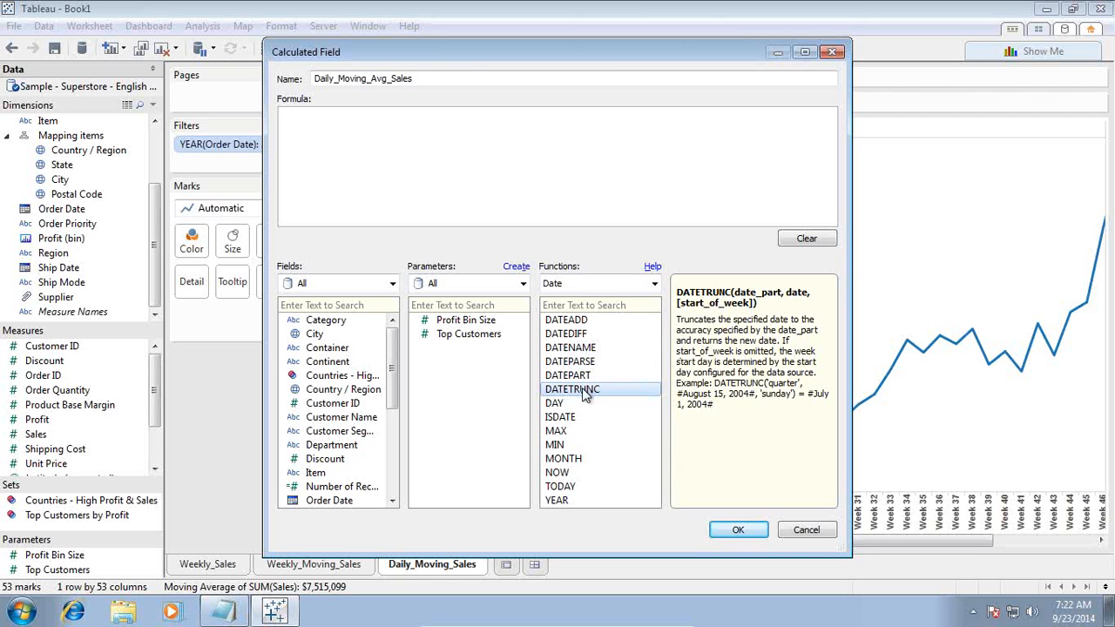
pyautogui.doubleClick(582, 390)
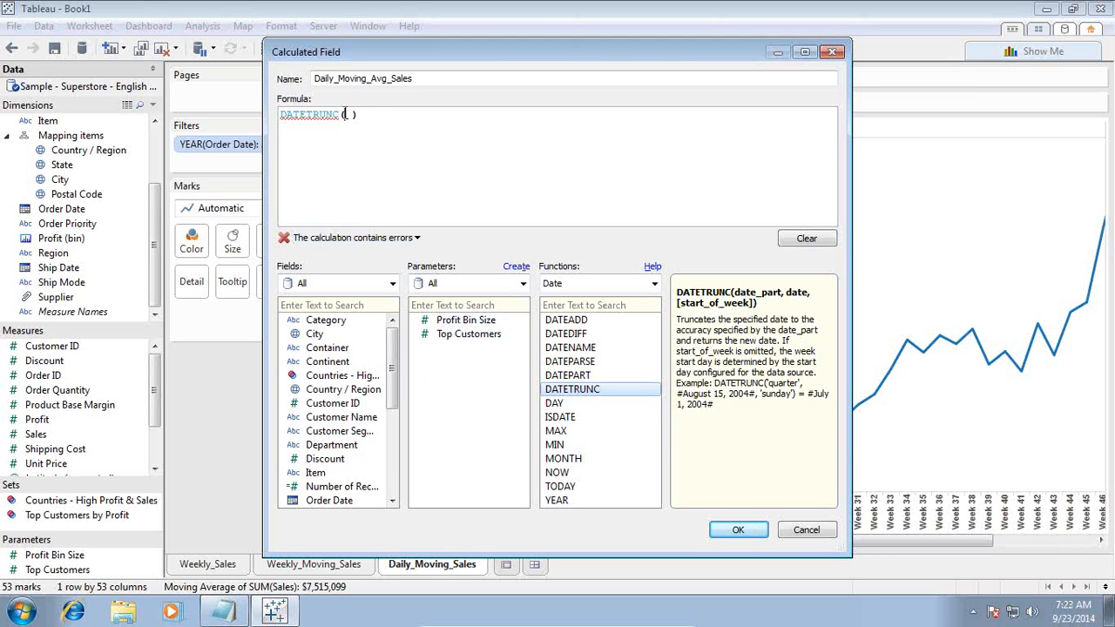
pyautogui.write("'q")
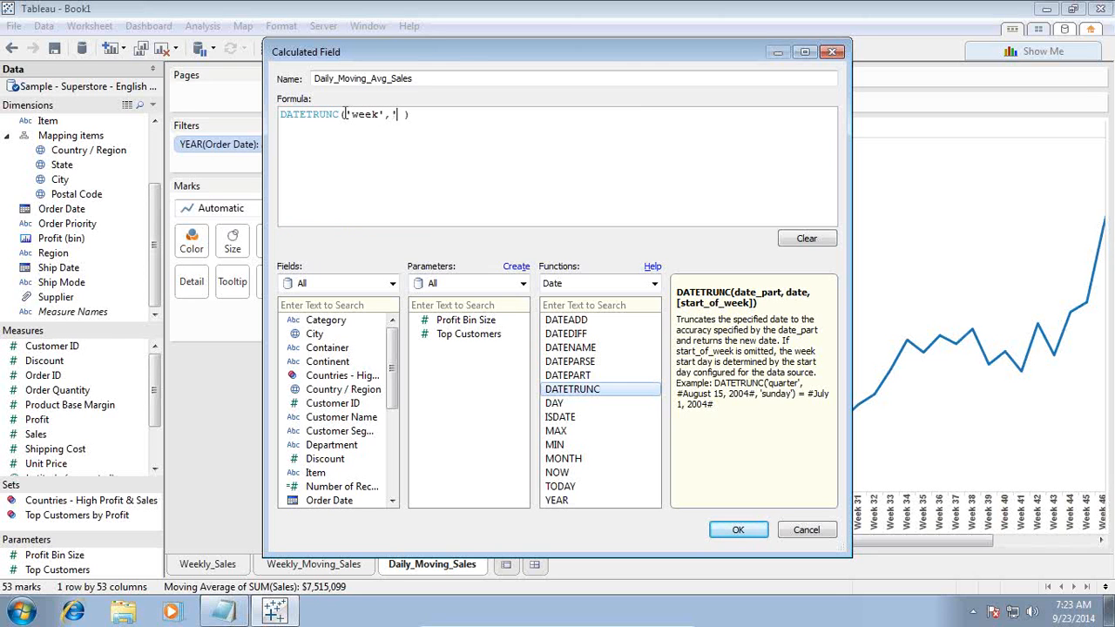
pyautogui.doubleClick(324, 500)
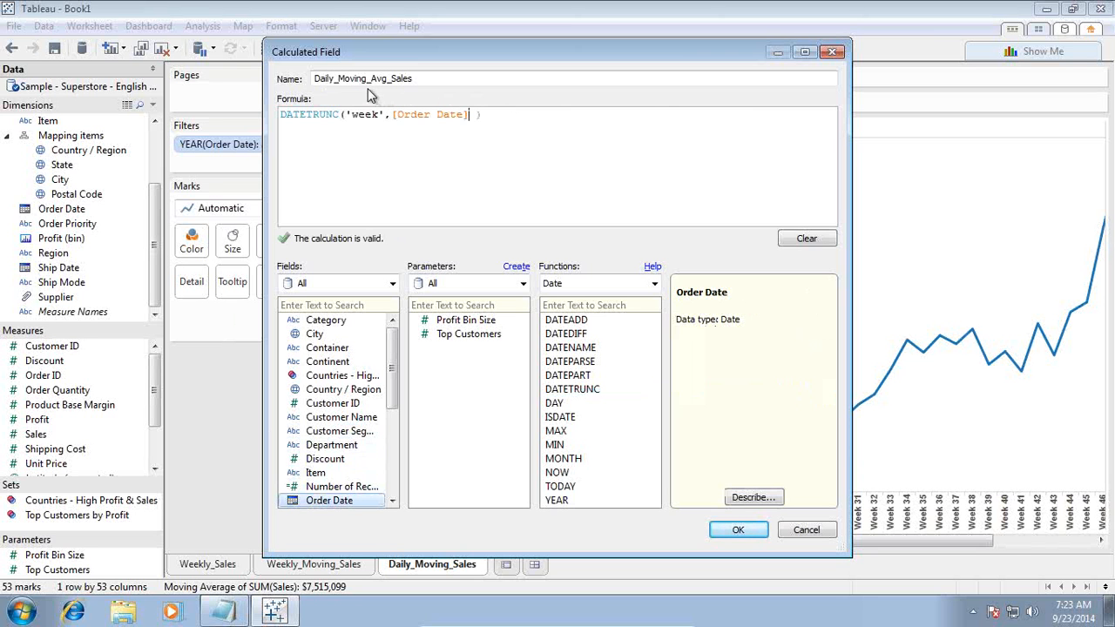
pyautogui.click(738, 530)
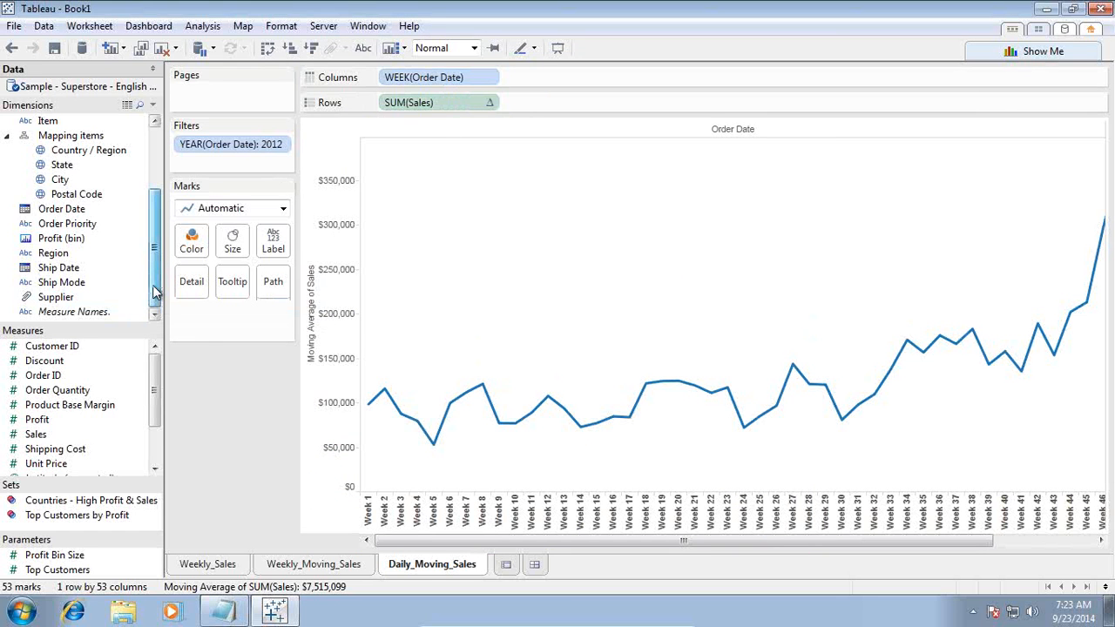
# Step: Add Daily_Moving_Avg_Sales to Columns as an exact date and remove WEEK(Order Date) from Columns
pyautogui.moveTo(153, 282); pyautogui.dragTo(154, 229)
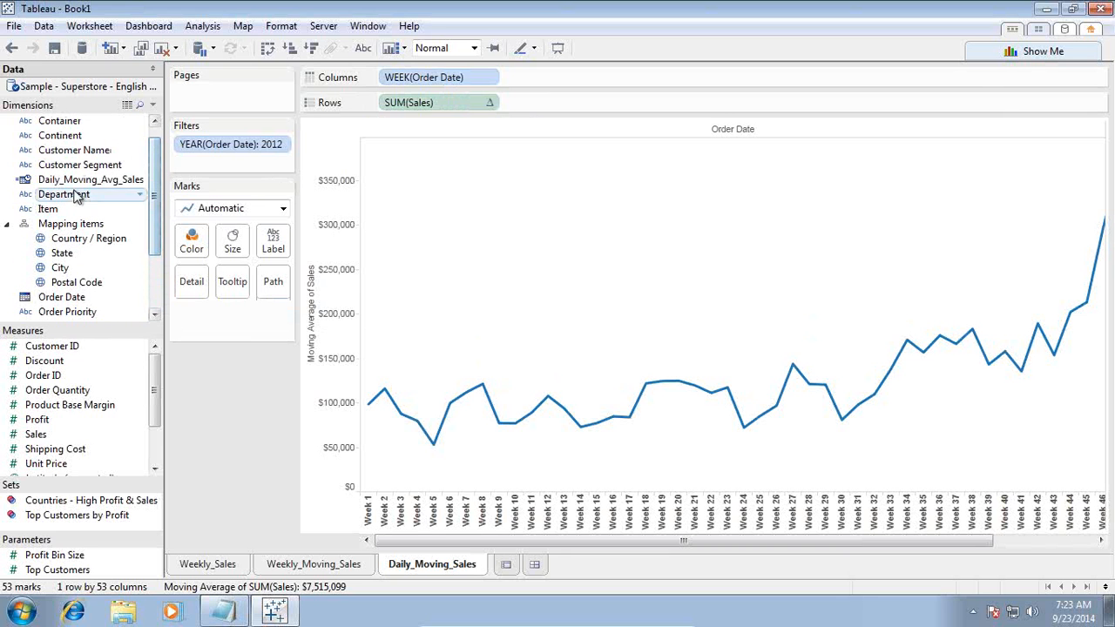
pyautogui.moveTo(80, 183); pyautogui.dragTo(575, 78)
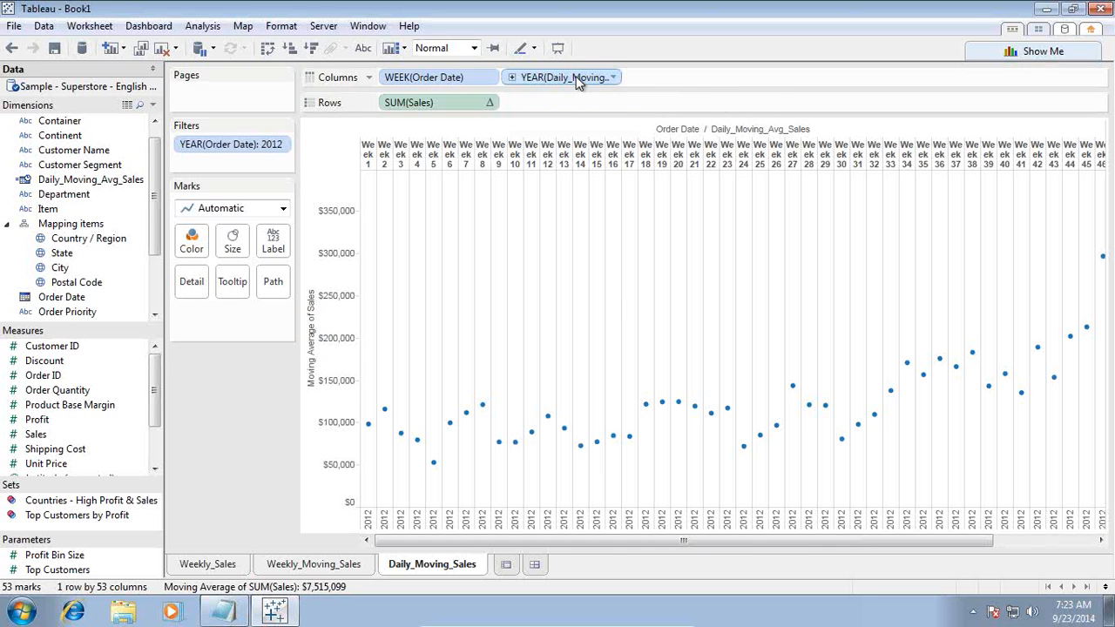
pyautogui.rightClick(577, 78)
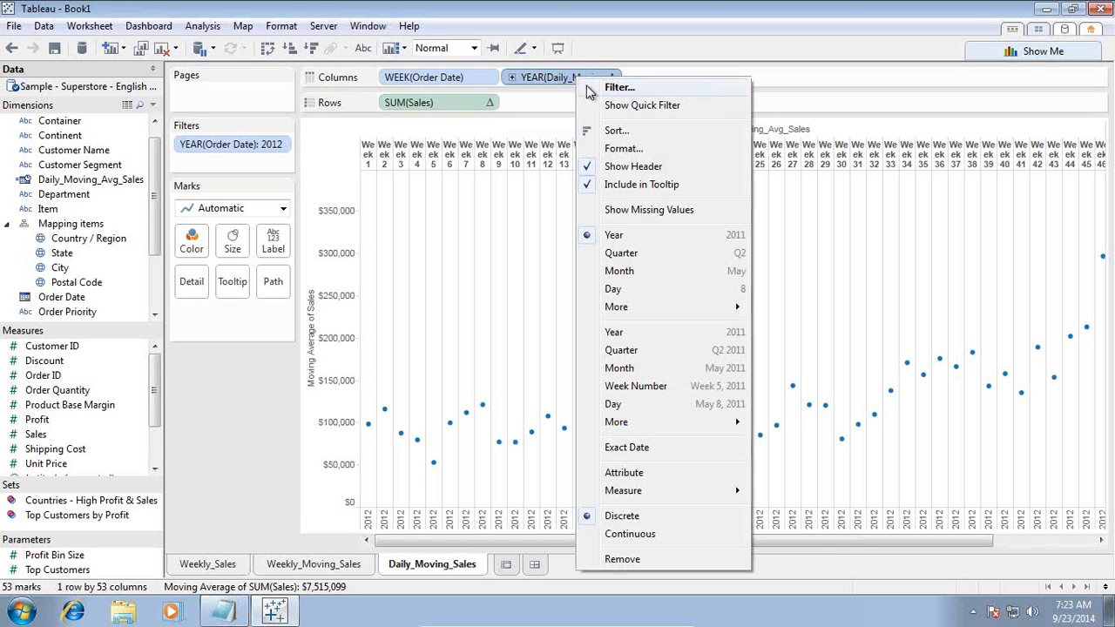
pyautogui.click(645, 450)
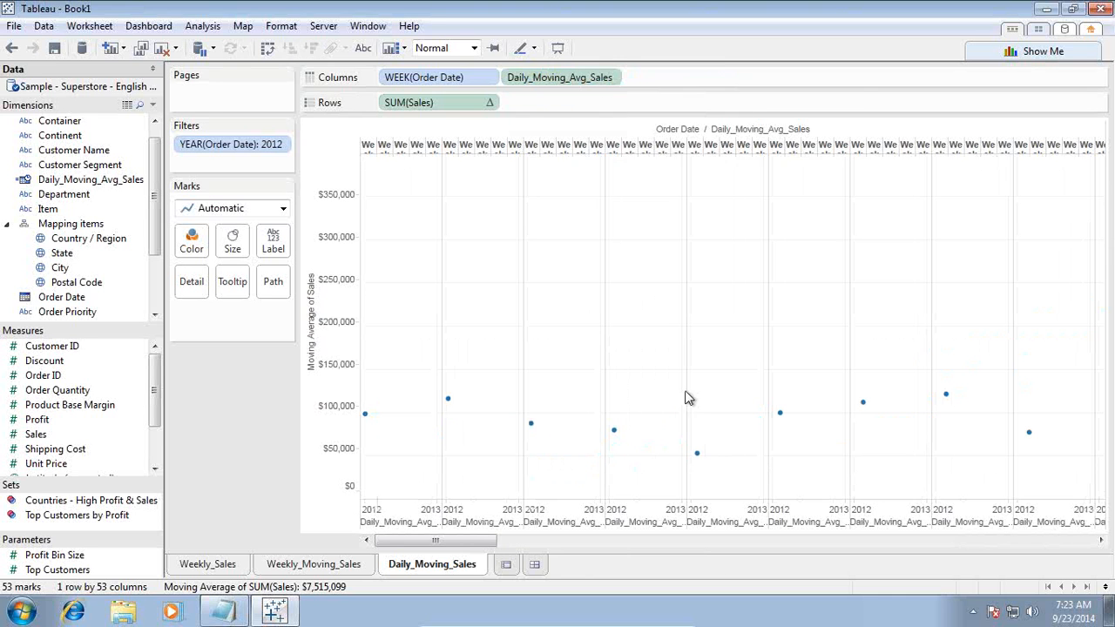
pyautogui.rightClick(472, 80)
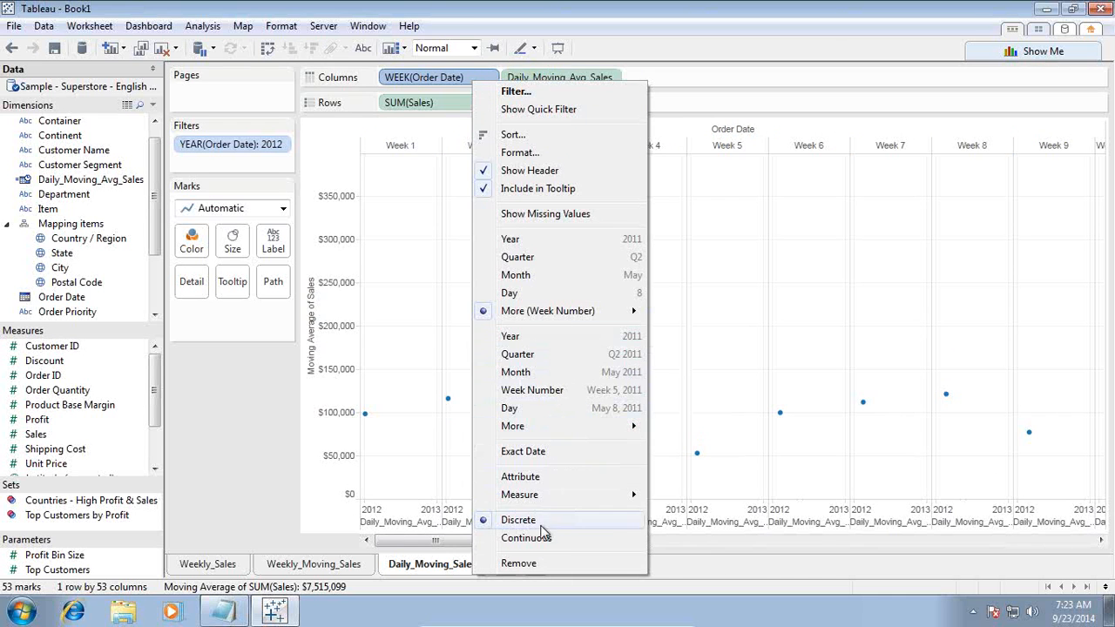
pyautogui.click(518, 563)
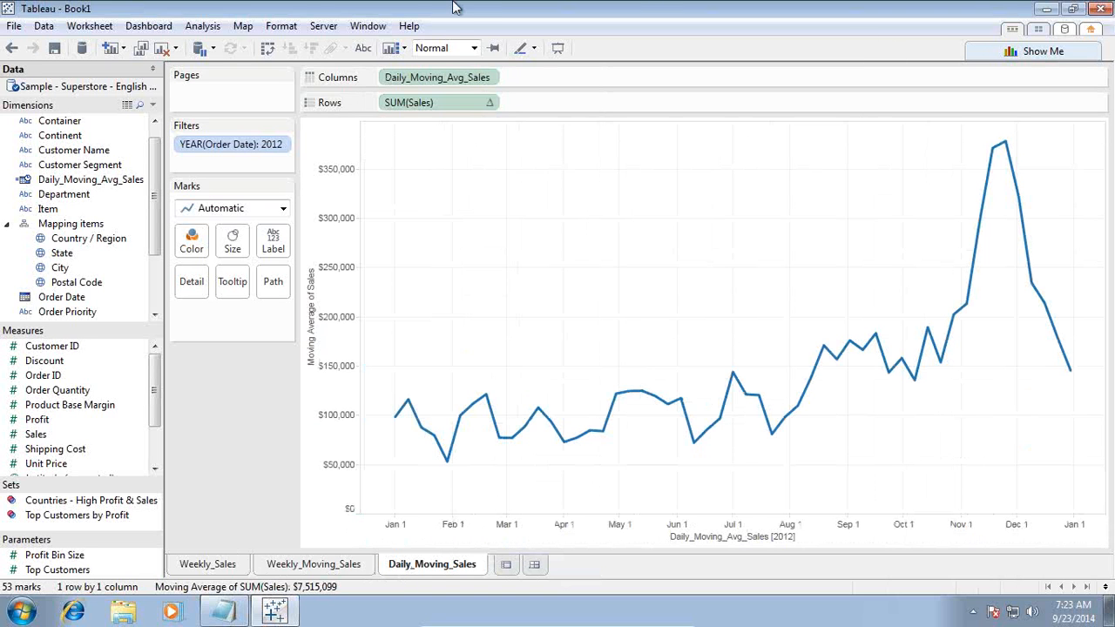
# Step: Create a new dashboard and place Weekly_Sales, Weekly_Moving_Sales and Daily_Moving_Sales on it side by side
pyautogui.click(145, 28)
pyautogui.click(158, 46)
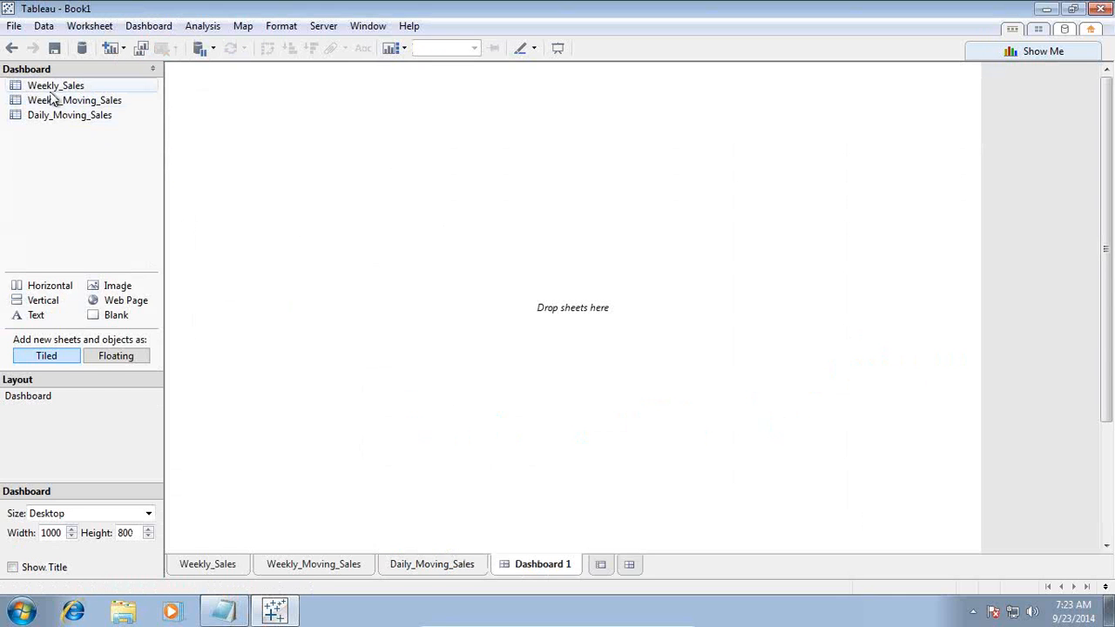
pyautogui.moveTo(47, 87); pyautogui.dragTo(214, 127)
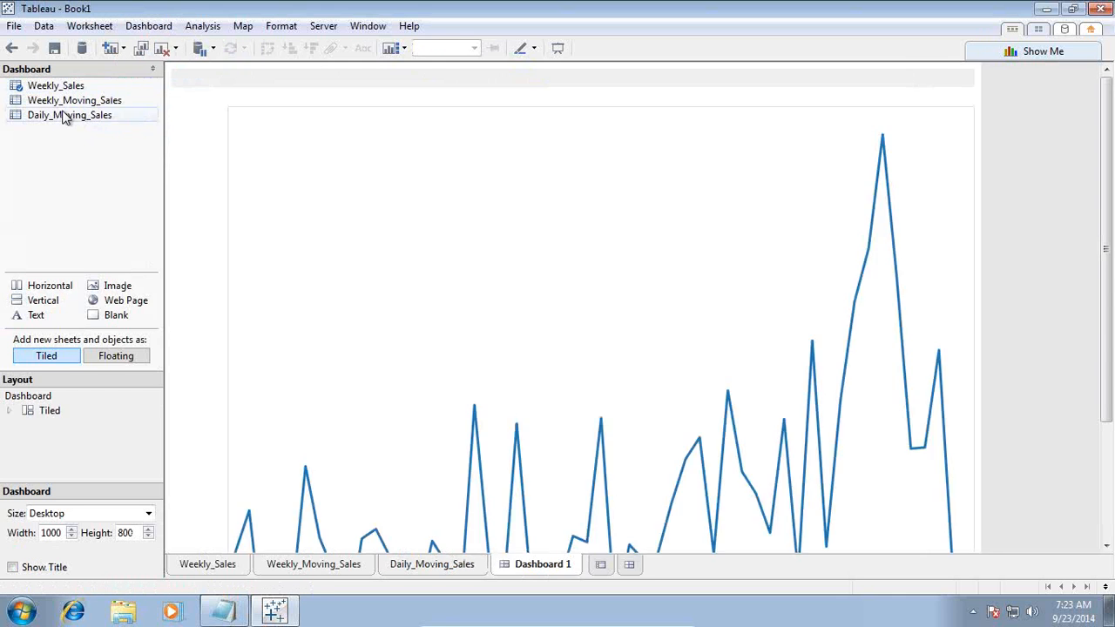
pyautogui.moveTo(74, 100); pyautogui.dragTo(493, 276)
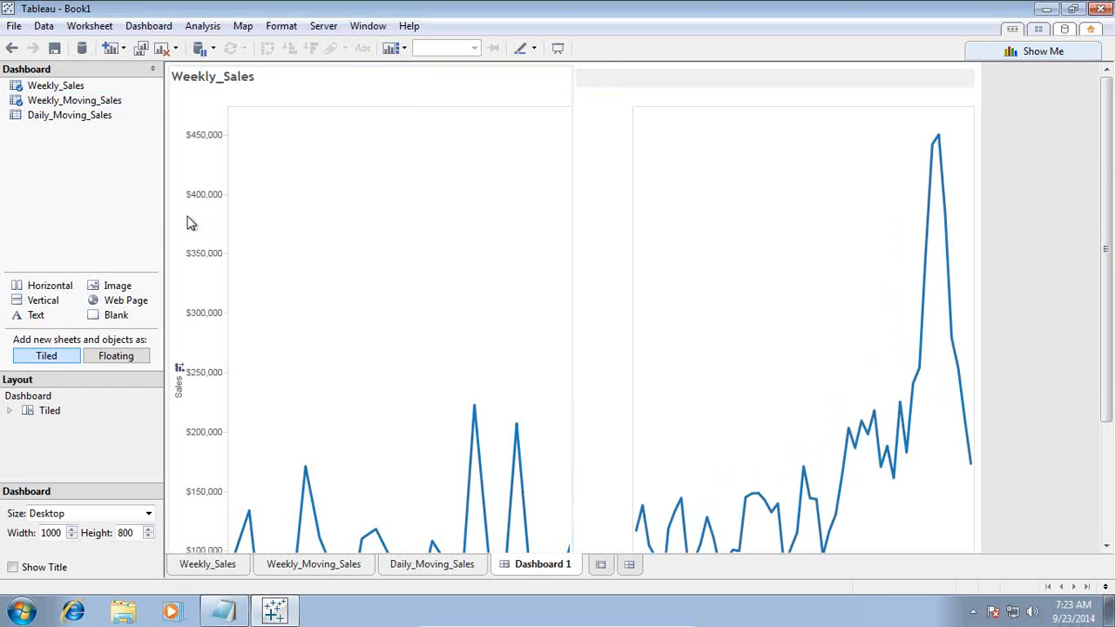
pyautogui.moveTo(68, 117); pyautogui.dragTo(904, 281)
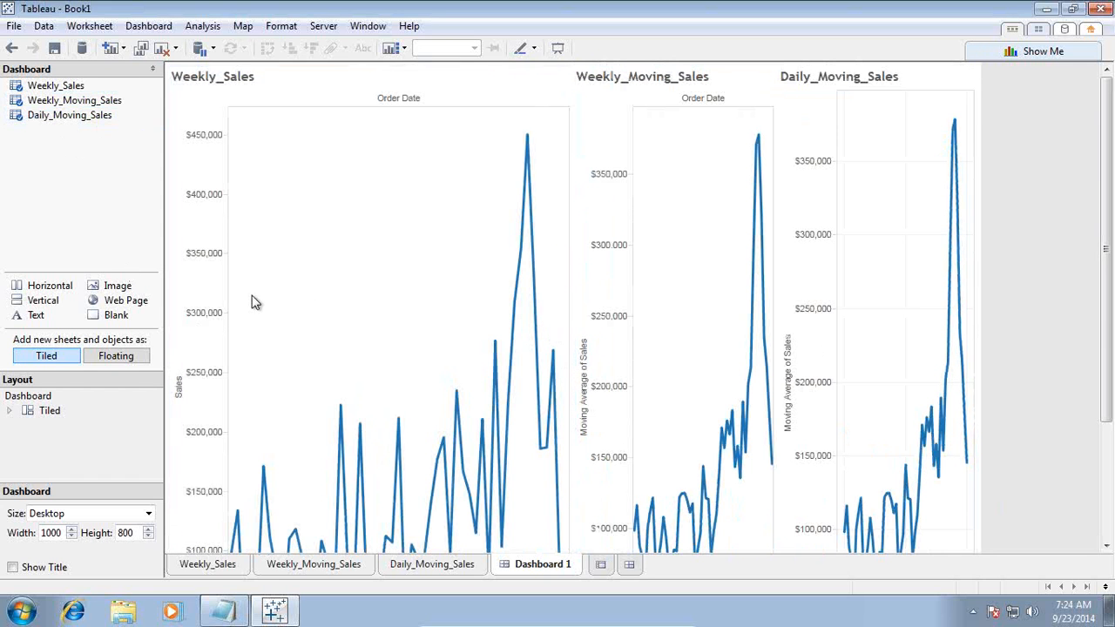
pyautogui.click(324, 325)
# Step: Review the Weekly_Moving_Sales and Daily_Moving_Sales sheets, then return to Dashboard 1
pyautogui.click(314, 564)
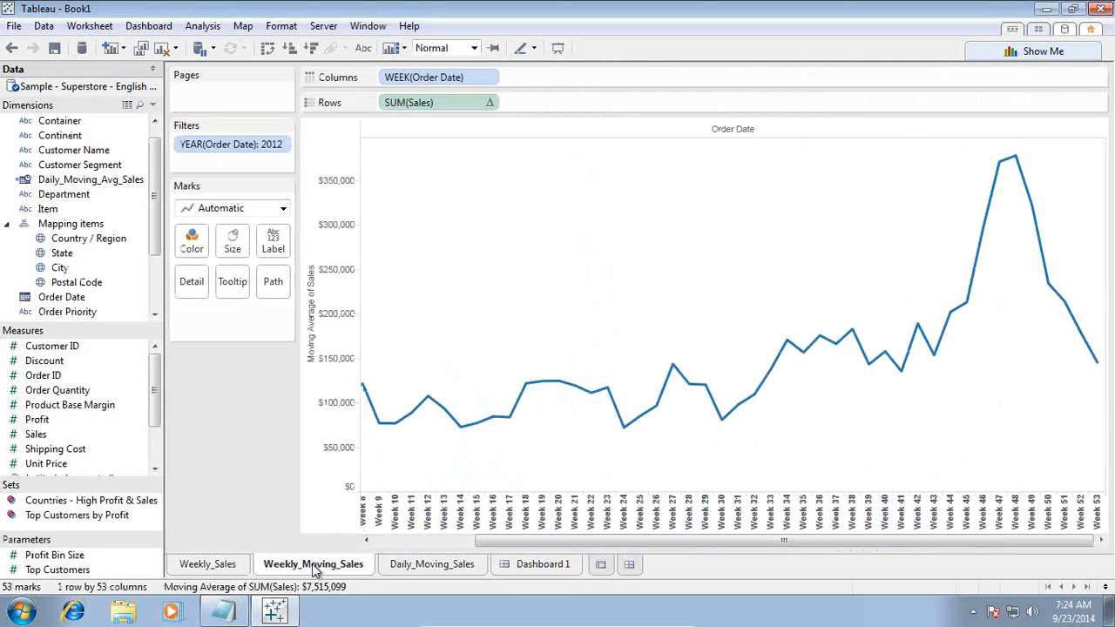
pyautogui.click(412, 567)
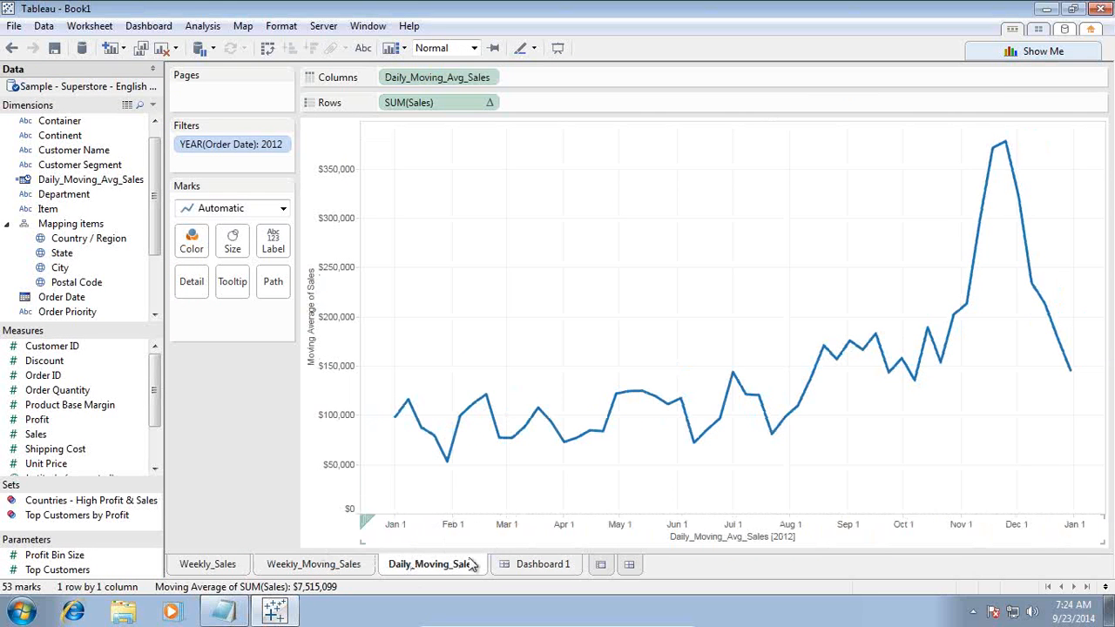
pyautogui.click(529, 568)
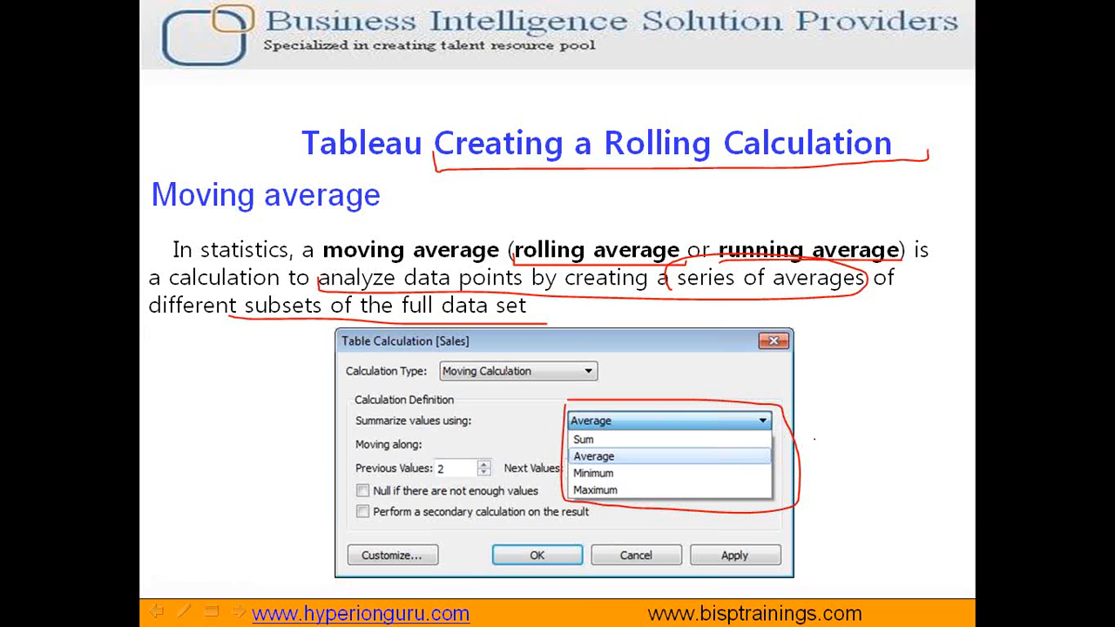
pyautogui.press('Right')
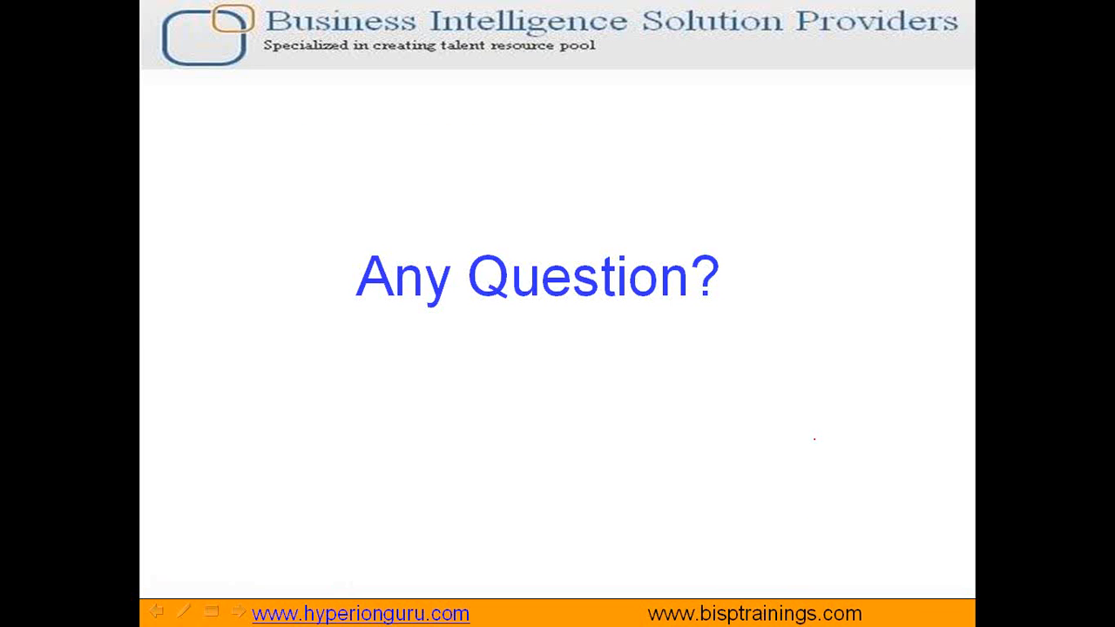